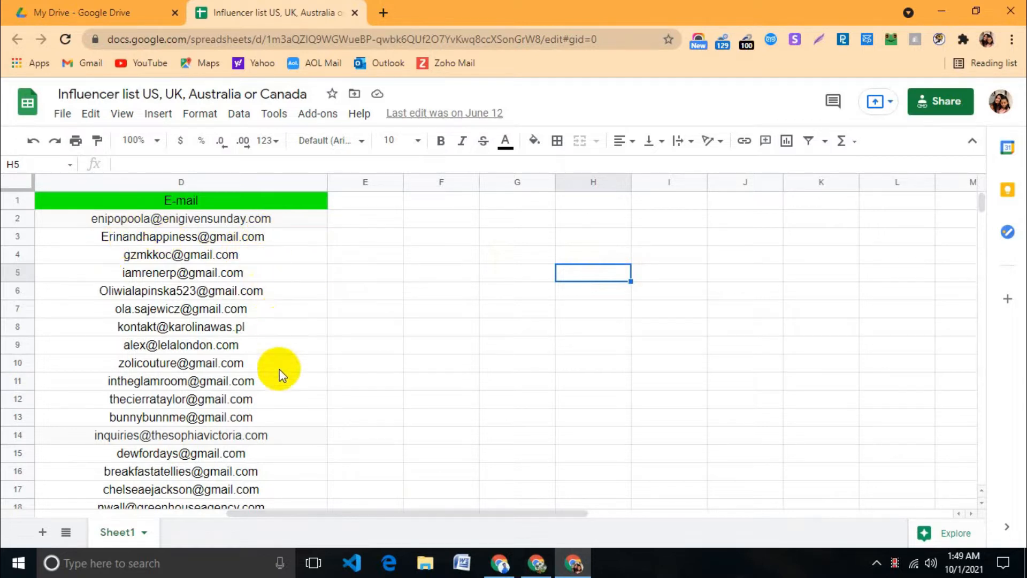
Step: Select the ten influencer e-mails in D3:D12 and open a new browser tab
click(275, 399)
click(302, 225)
drag(302, 232, 321, 399)
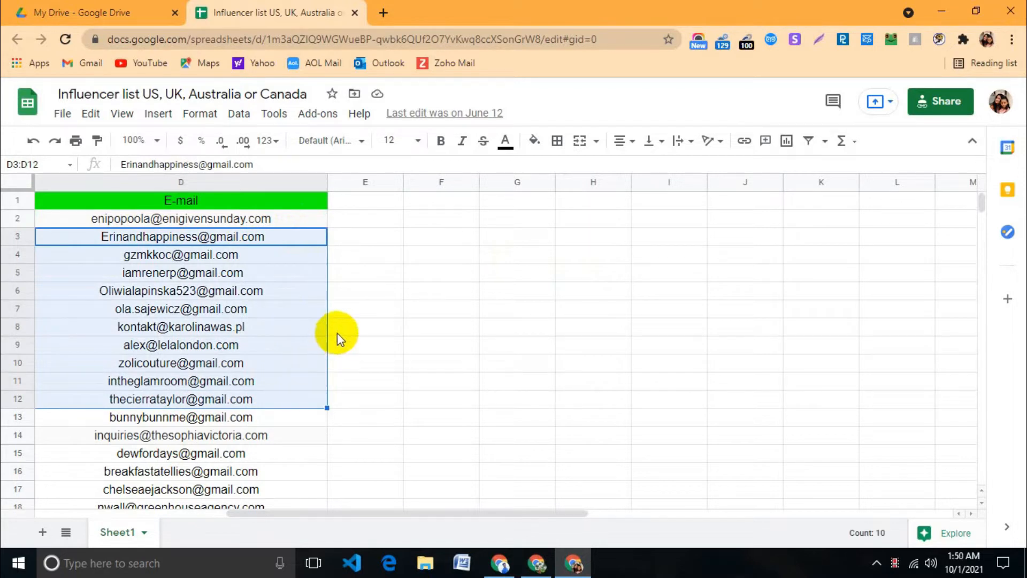
click(383, 12)
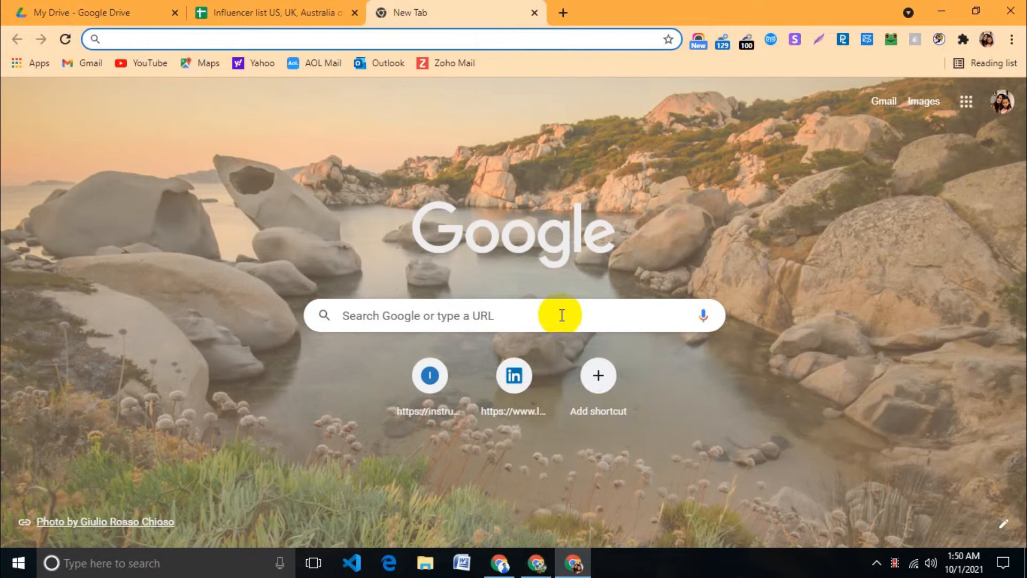
Step: Load Gmail in the new tab, then return to the spreadsheet and select cell D2 with the first e-mail
click(885, 103)
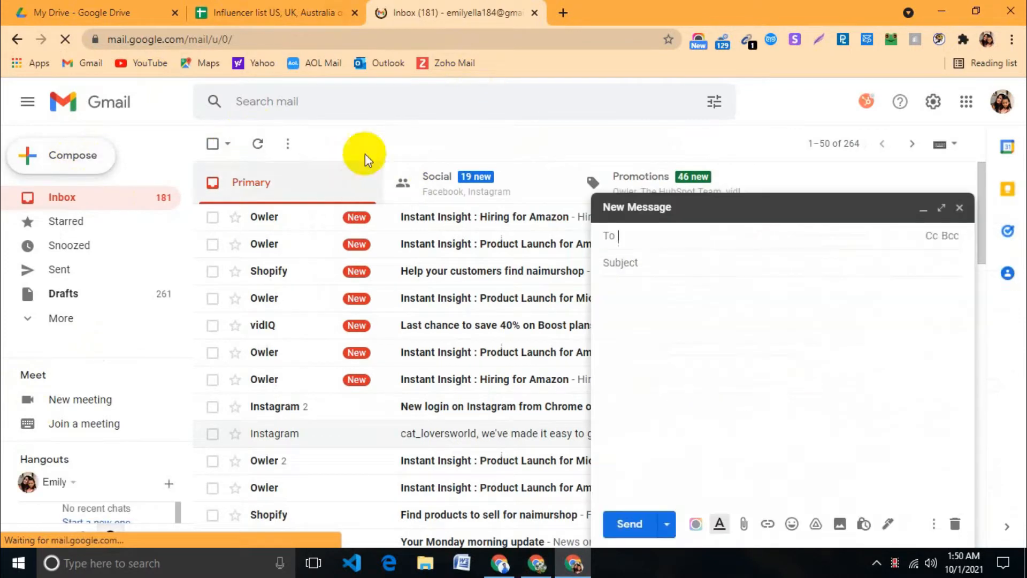
click(305, 4)
click(391, 242)
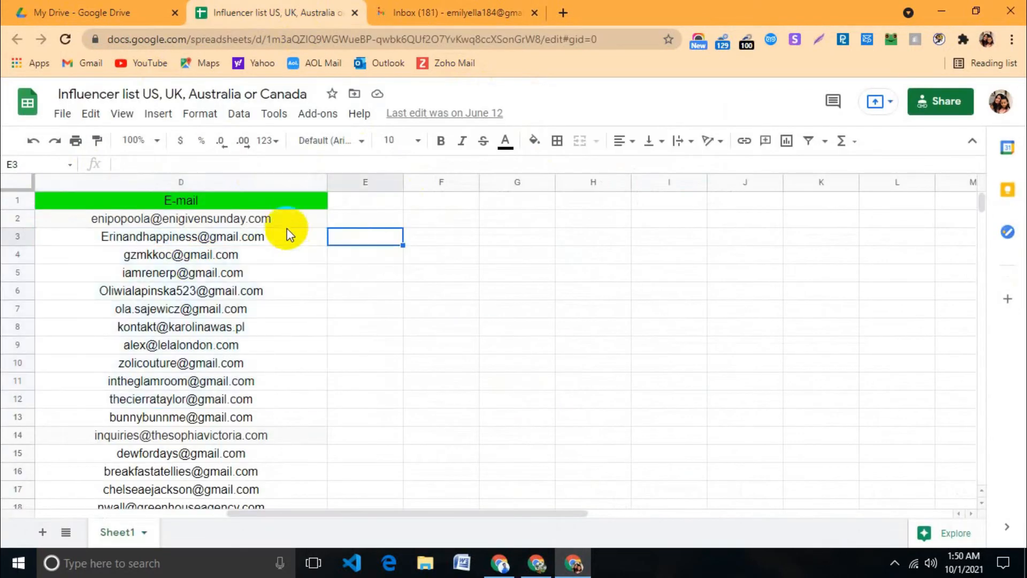
double_click(289, 223)
click(335, 236)
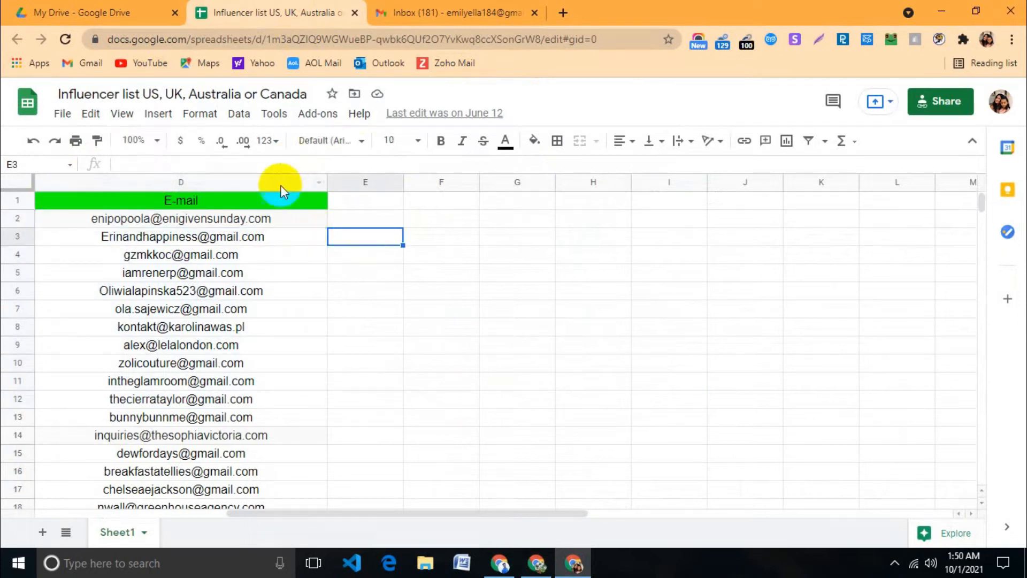
scroll(308, 460, down, 3)
scroll(310, 459, down, 2)
scroll(303, 439, up, 5)
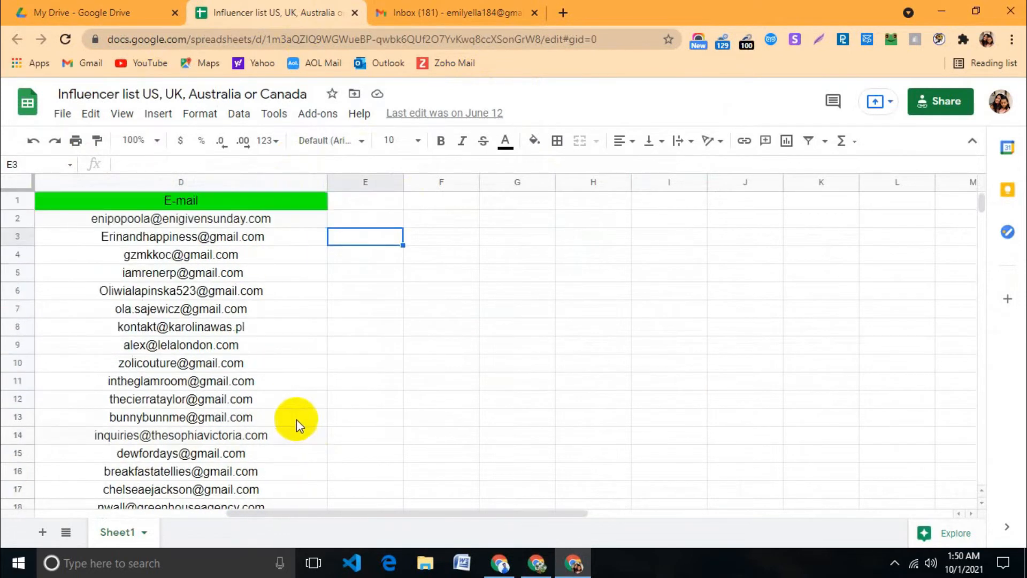
click(295, 220)
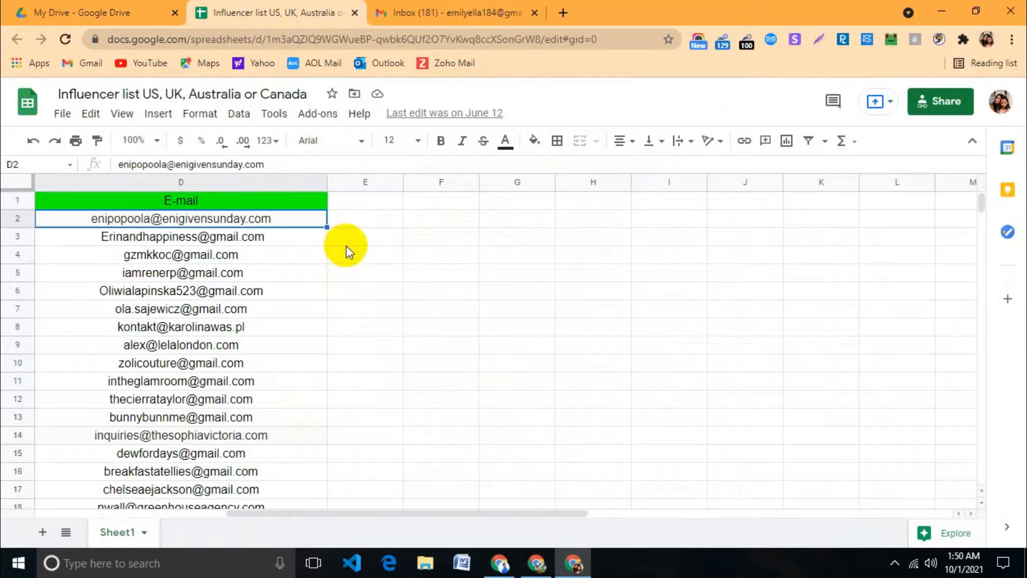
Step: Paste the first influencer e-mail from D2 into the new message's To field
click(428, 12)
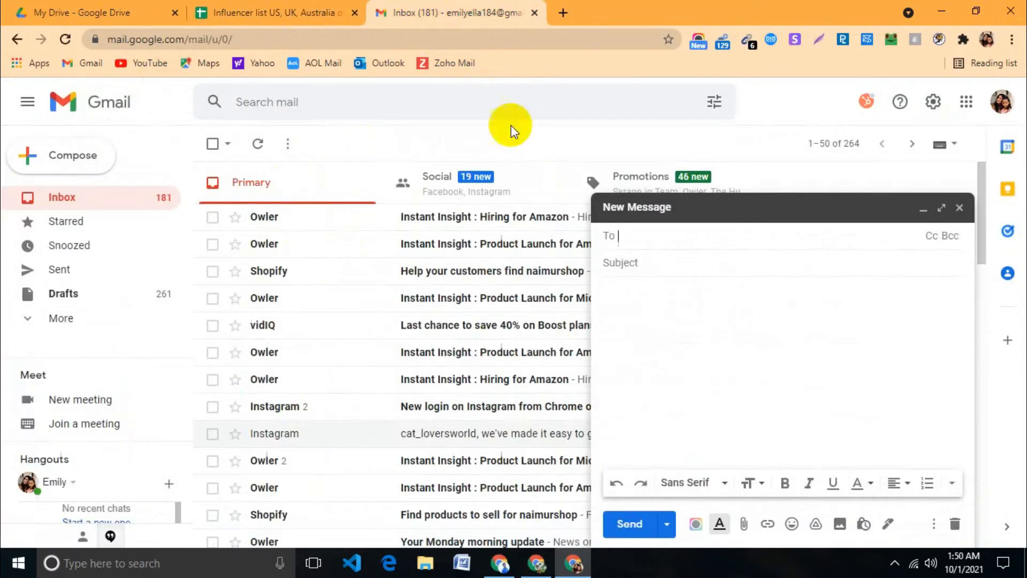
click(634, 239)
key(ctrl+v)
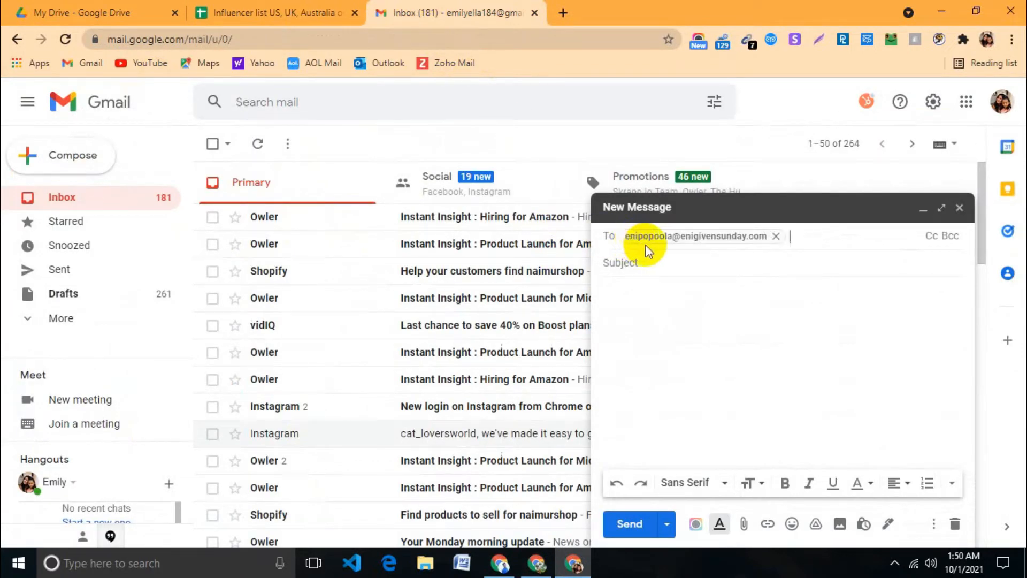
mouse_move(656, 239)
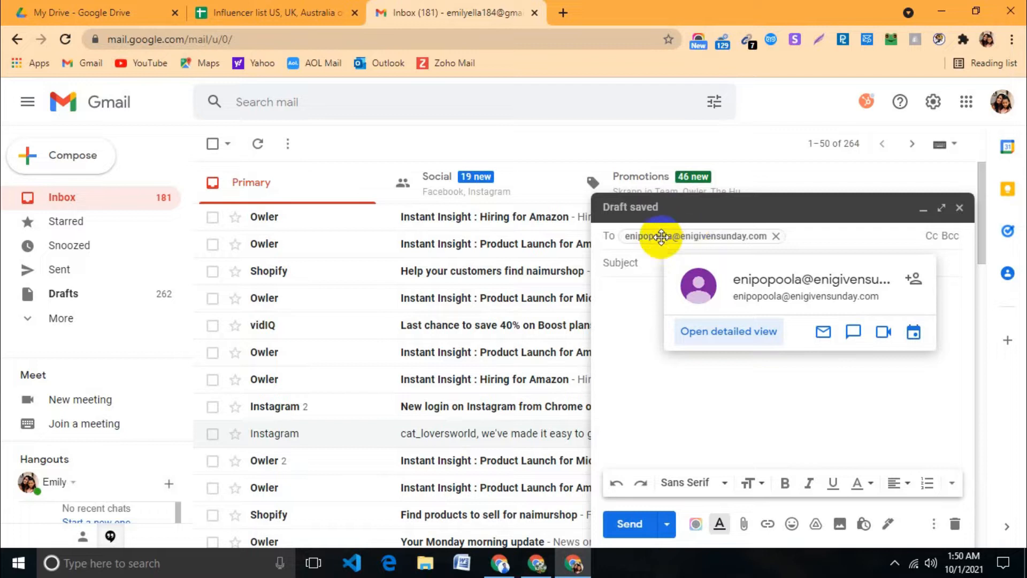
Step: Check the recipient's contact card to confirm the pasted address
click(687, 234)
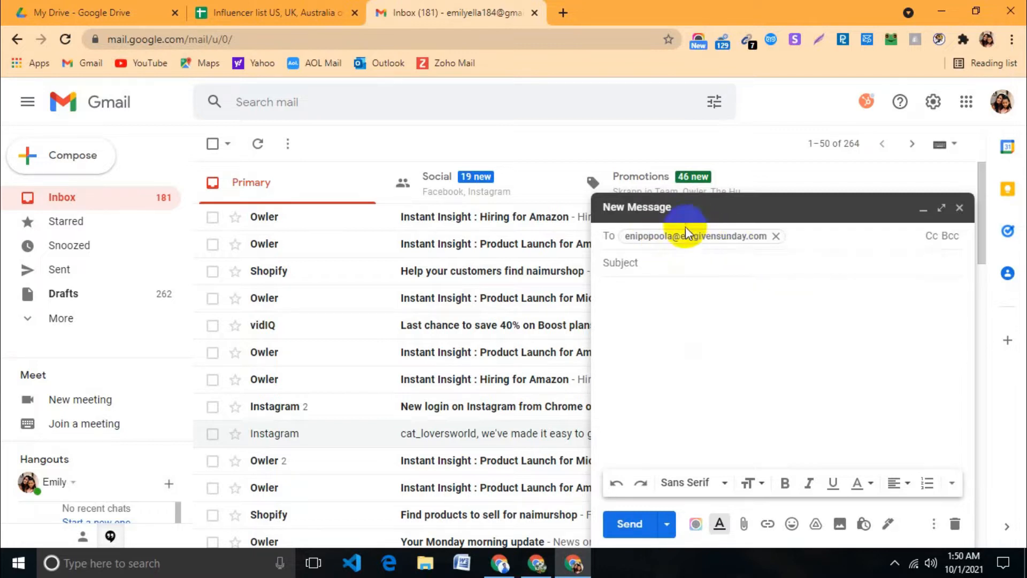
click(683, 237)
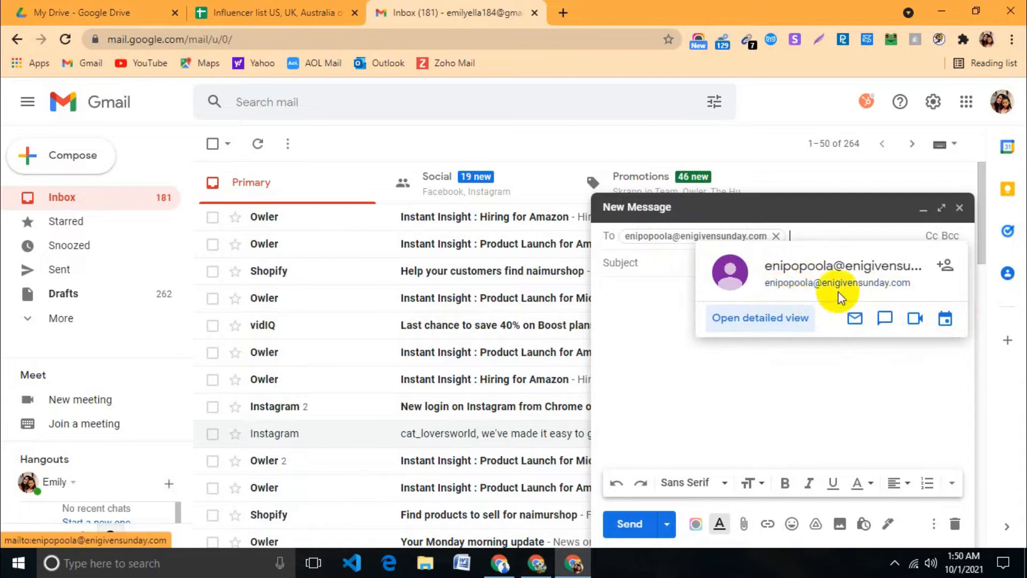
click(787, 230)
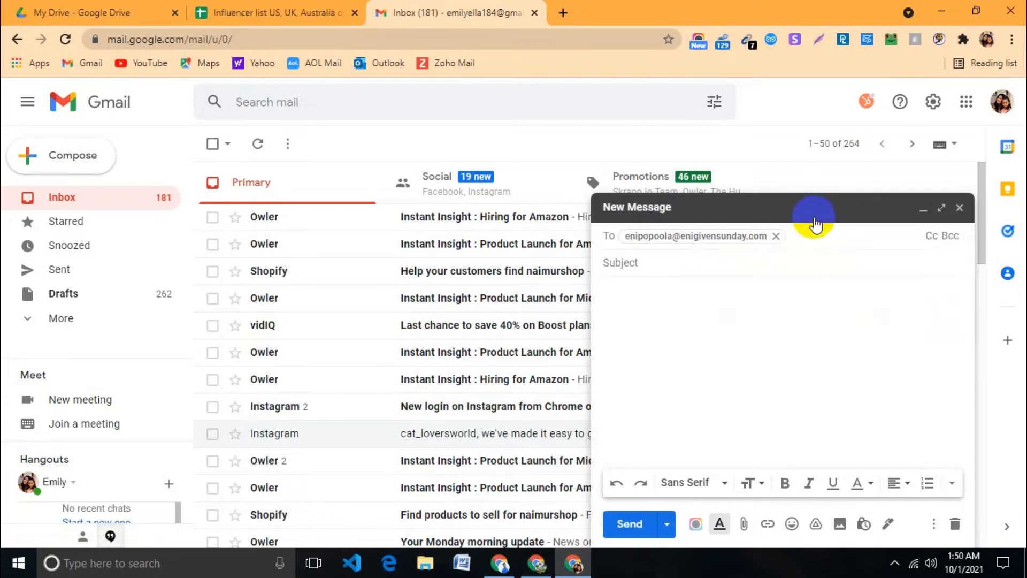
mouse_move(730, 238)
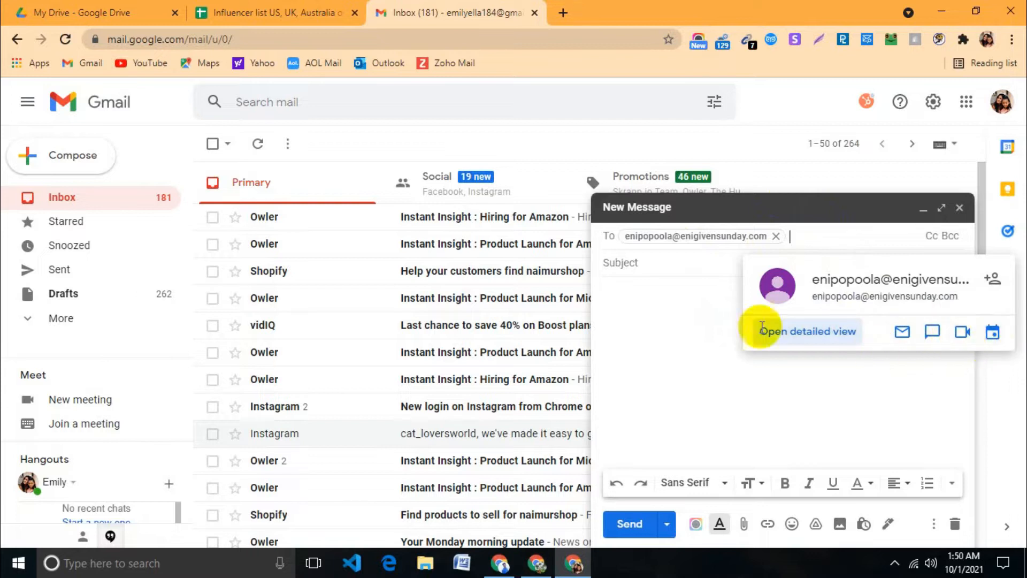
click(619, 261)
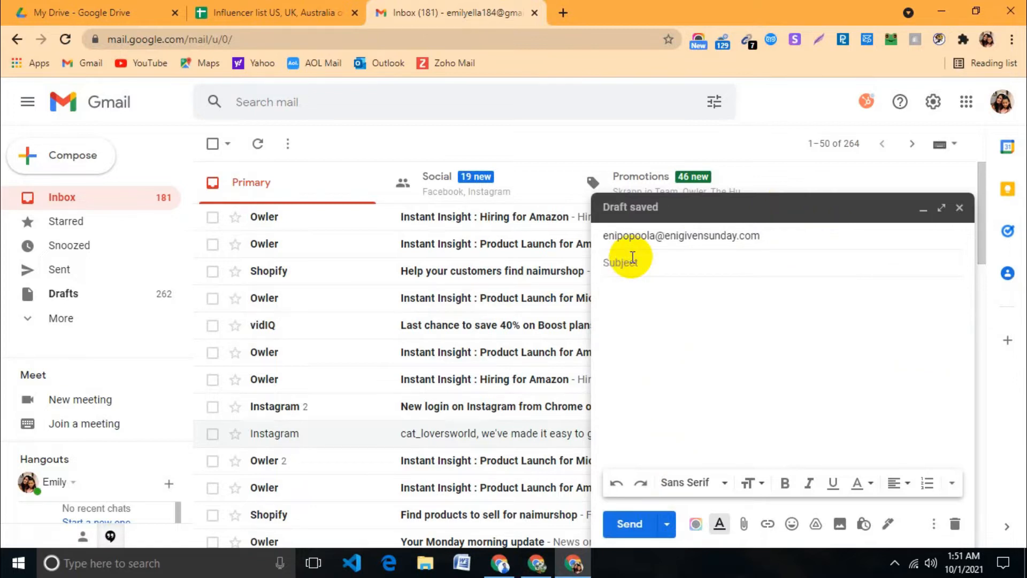
click(670, 237)
click(757, 257)
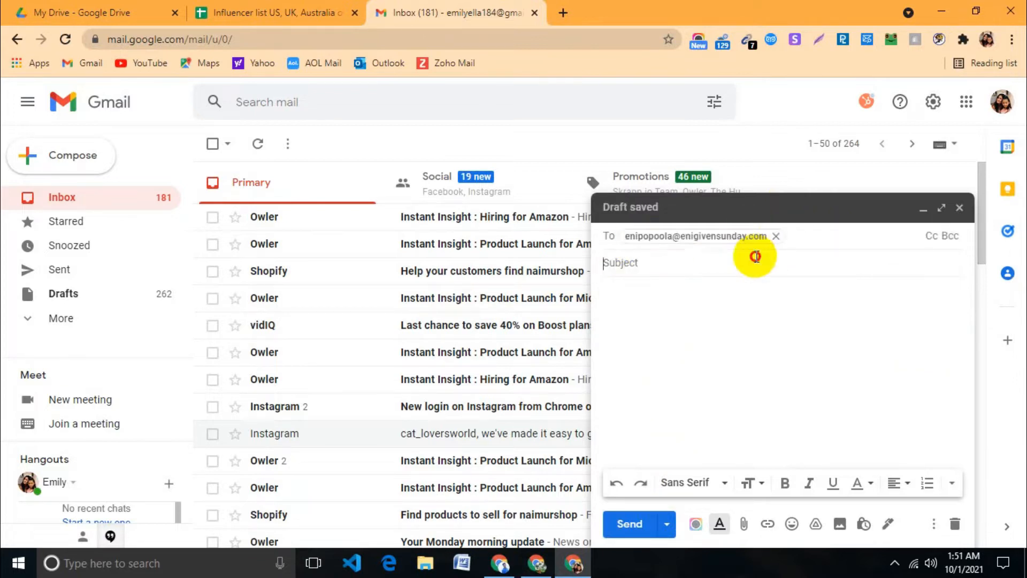
click(678, 235)
mouse_move(683, 235)
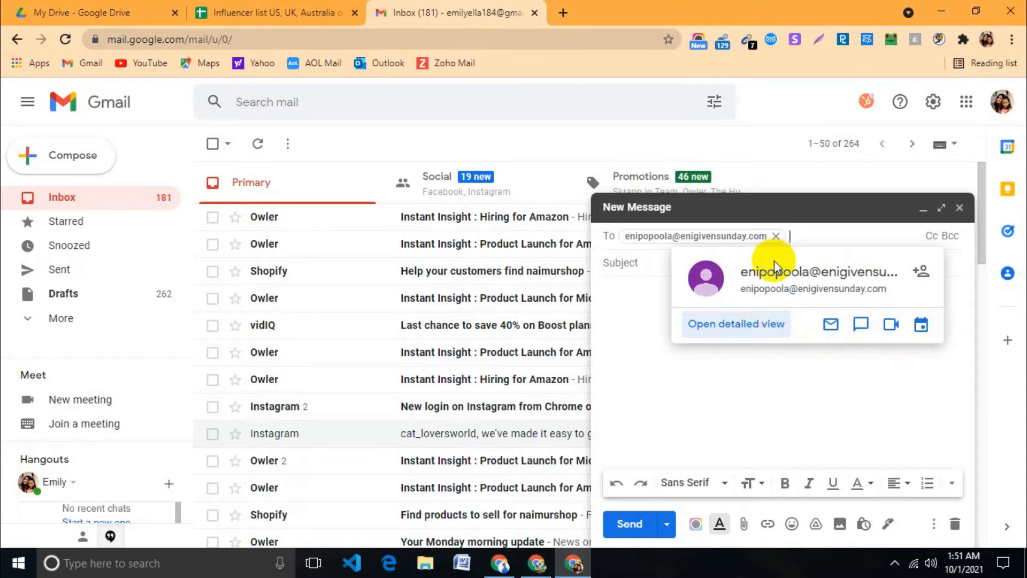
Step: Copy the second influencer e-mail from cell D3 in the spreadsheet
click(308, 12)
click(276, 274)
double_click(285, 243)
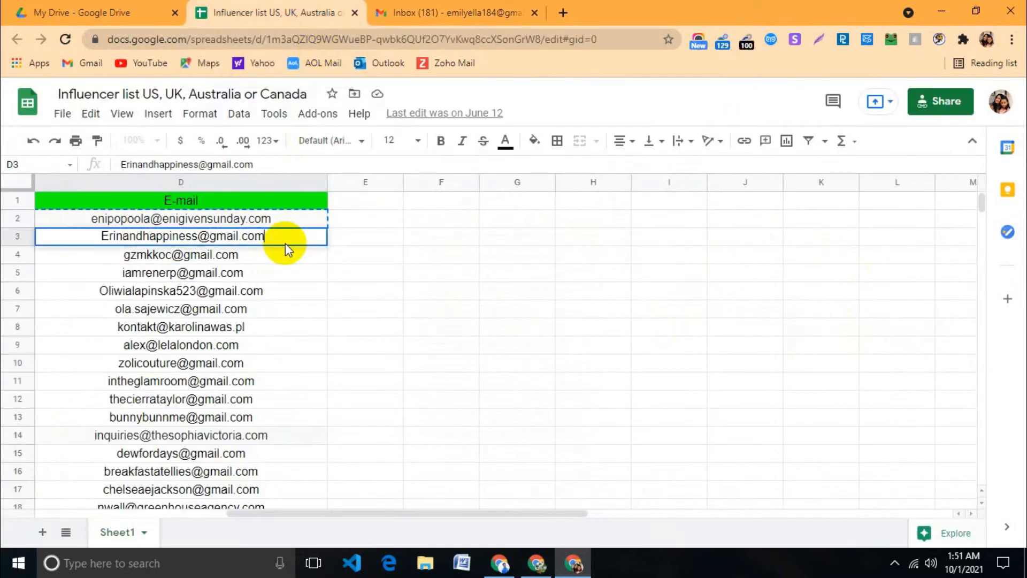
click(321, 272)
click(305, 236)
Step: Replace the draft's recipient with the D3 address, then return to the spreadsheet
click(455, 12)
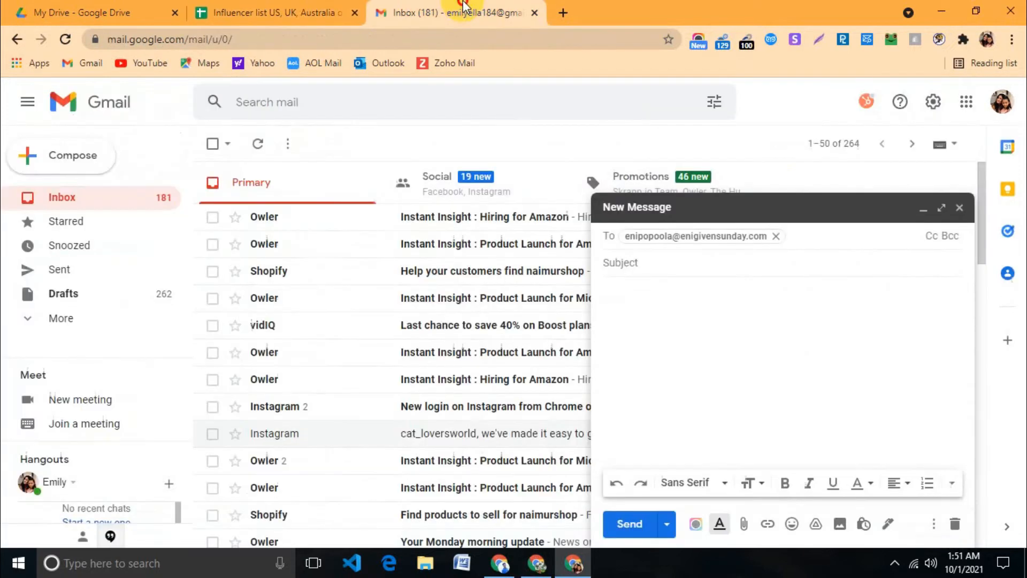
click(776, 236)
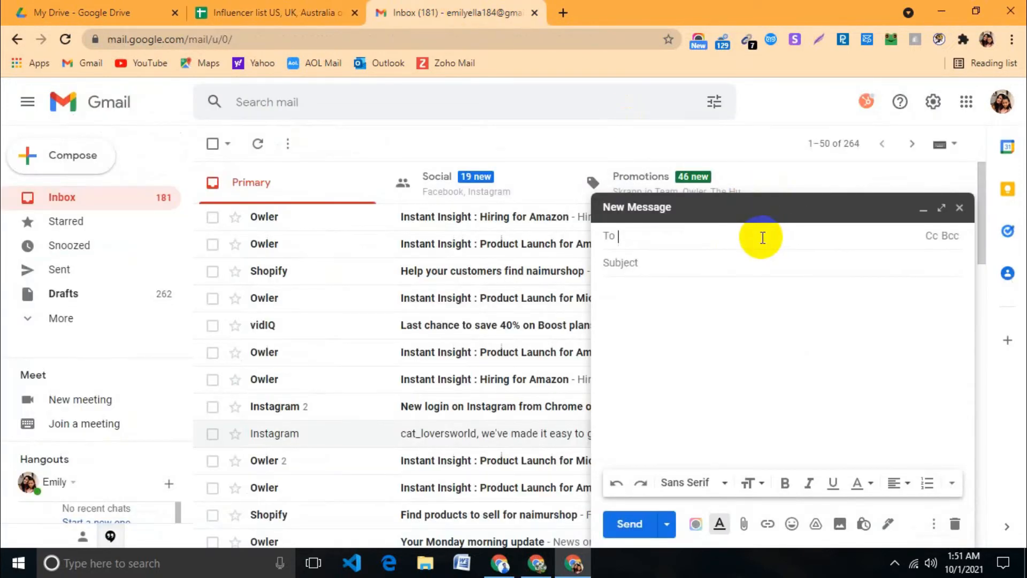
key(ctrl+v)
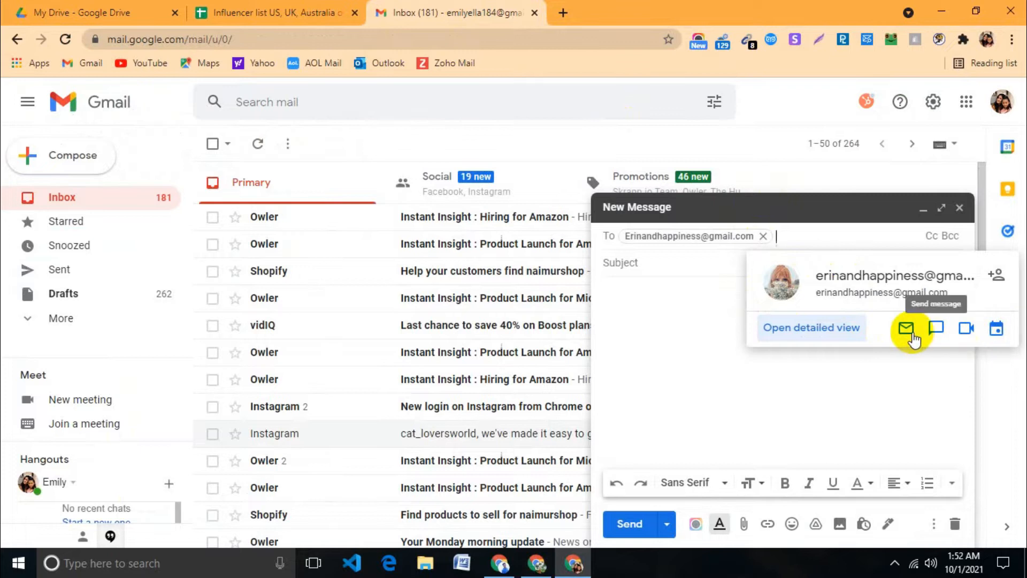
click(305, 12)
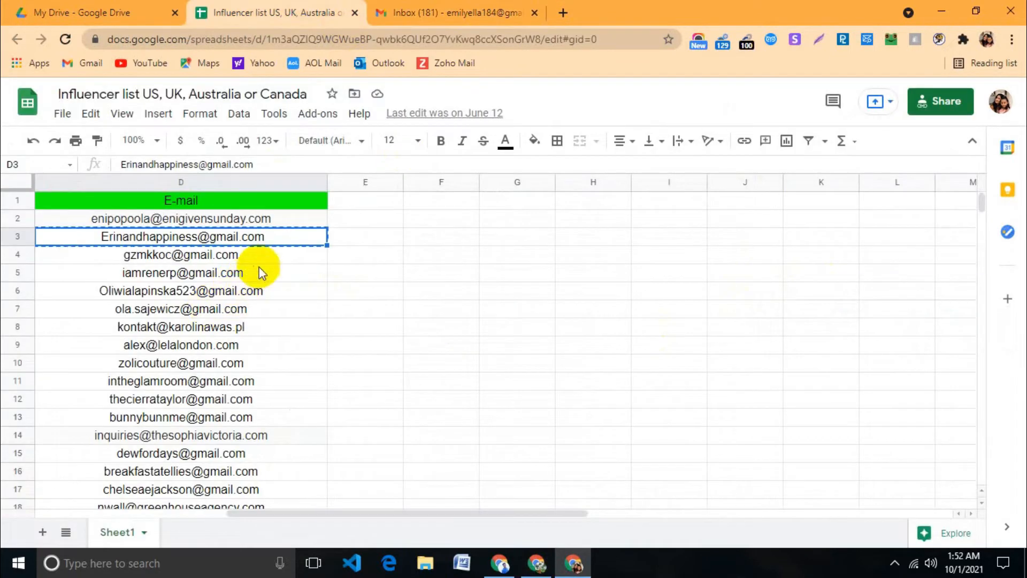
Step: Copy the D4 address and paste it as the draft's recipient in place of the old one
click(271, 256)
key(ctrl+c)
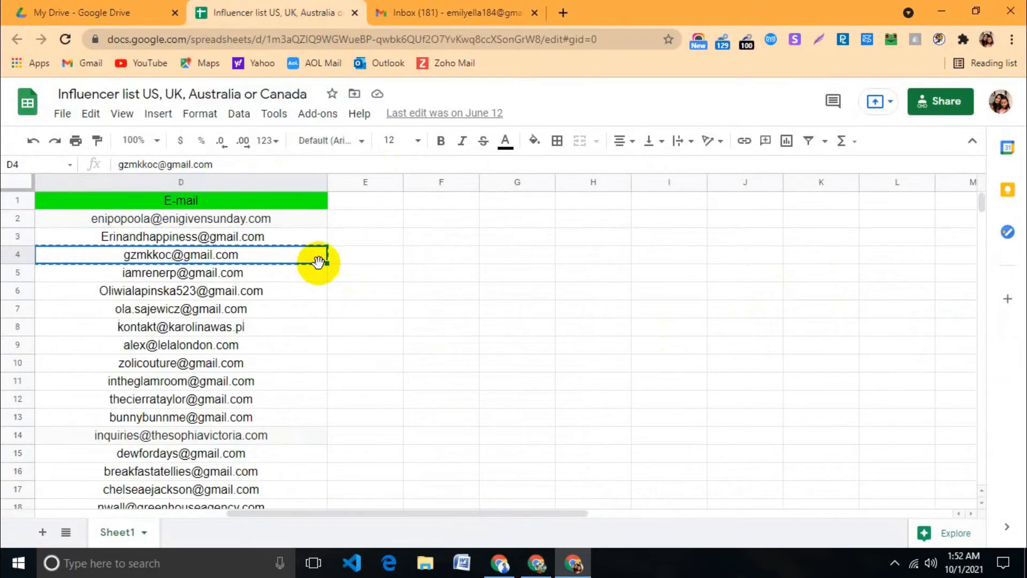
key(ctrl+Tab)
click(763, 236)
key(ctrl+v)
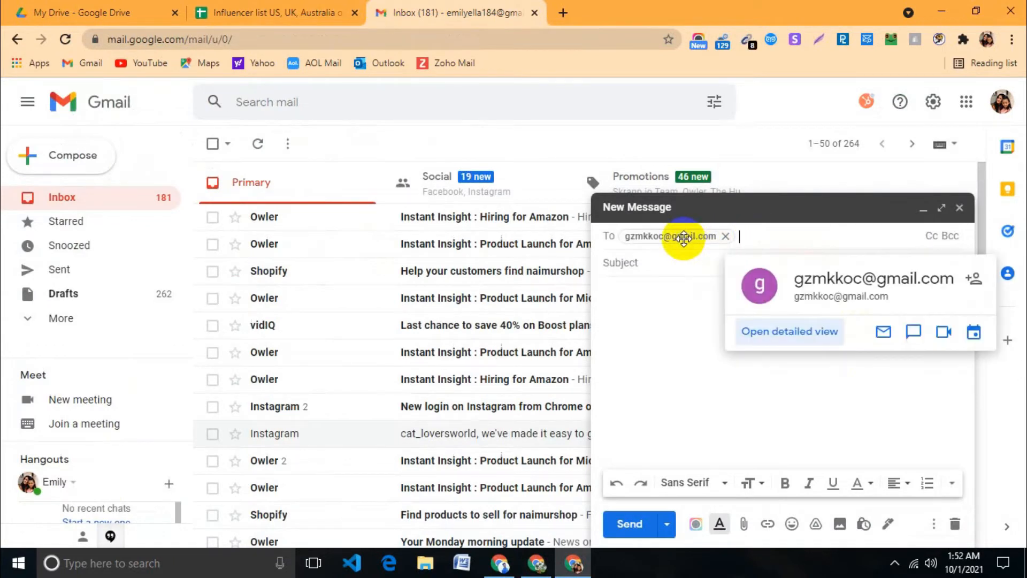
click(729, 238)
Step: Swap the draft's recipient to the address copied from cell D5
click(259, 11)
click(275, 271)
key(ctrl+c)
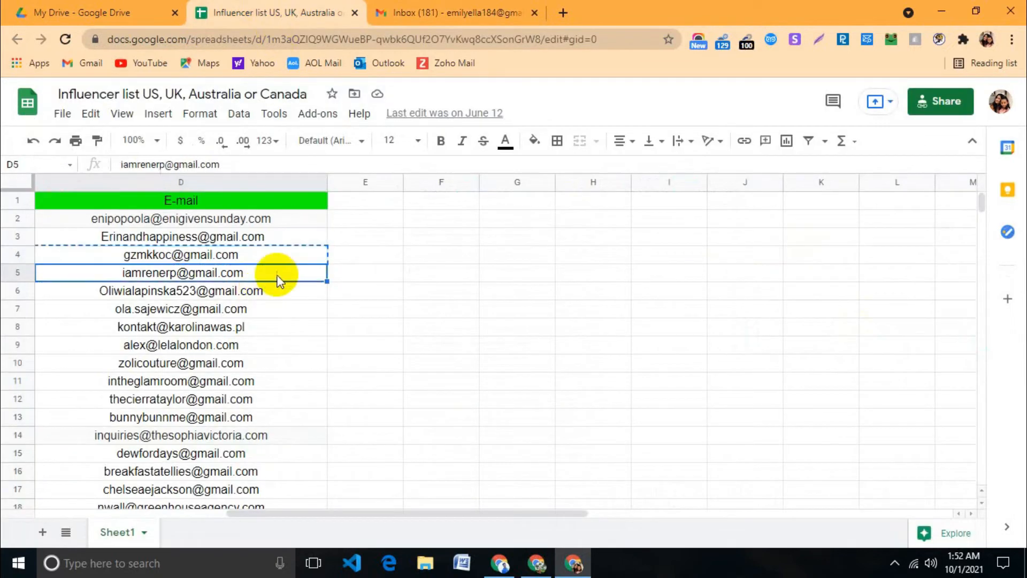
click(419, 7)
click(665, 234)
key(ctrl+v)
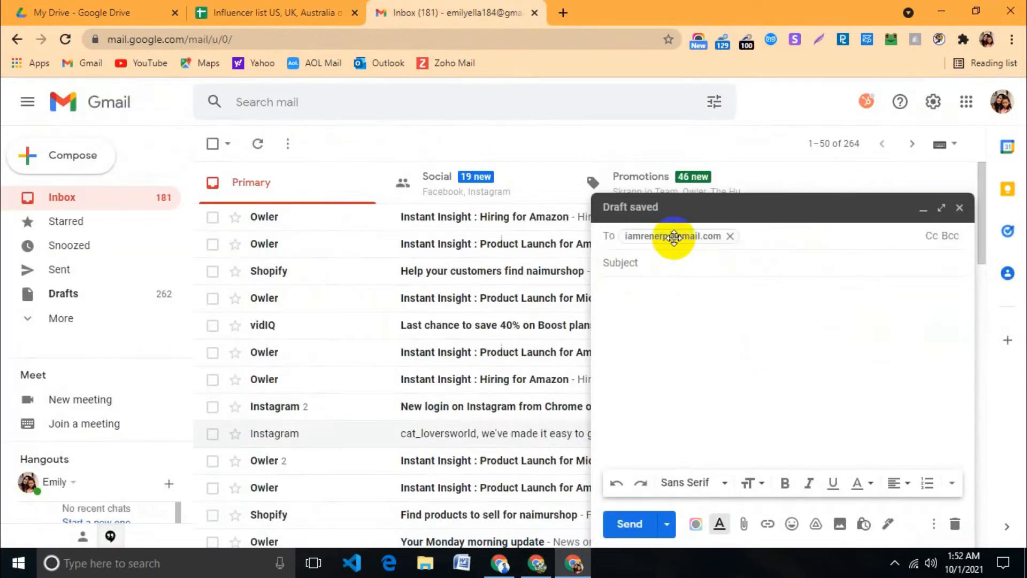
mouse_move(675, 238)
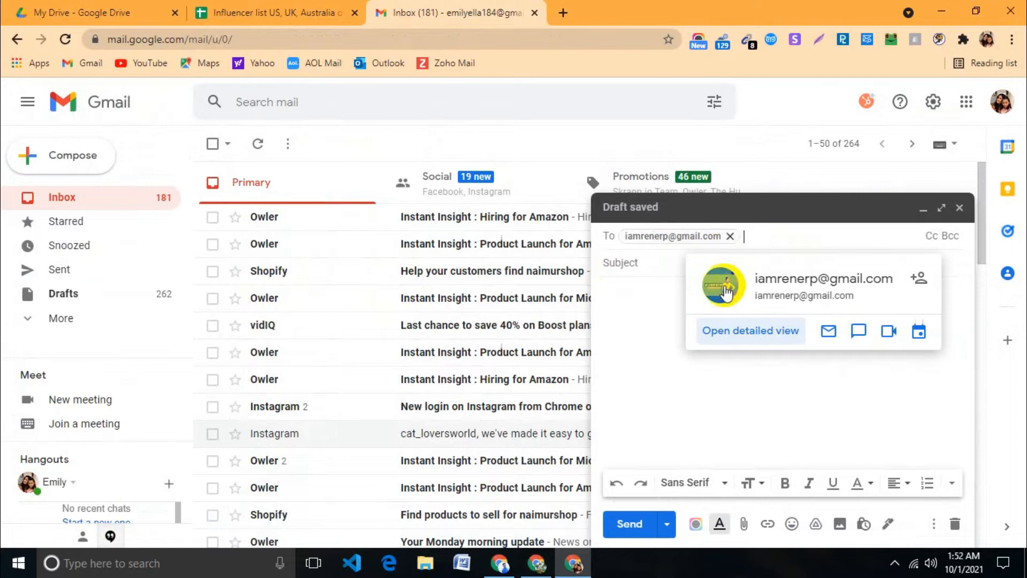
click(730, 236)
Step: Swap the draft's recipient through the D6 and D7 addresses
click(271, 25)
click(274, 300)
key(ctrl+c)
click(455, 13)
key(ctrl+v)
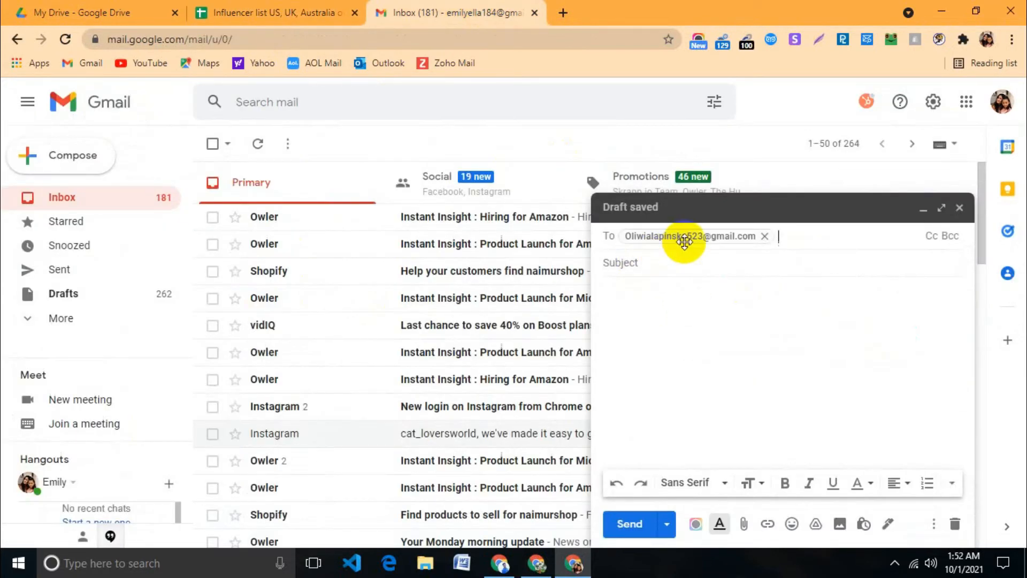
mouse_move(684, 241)
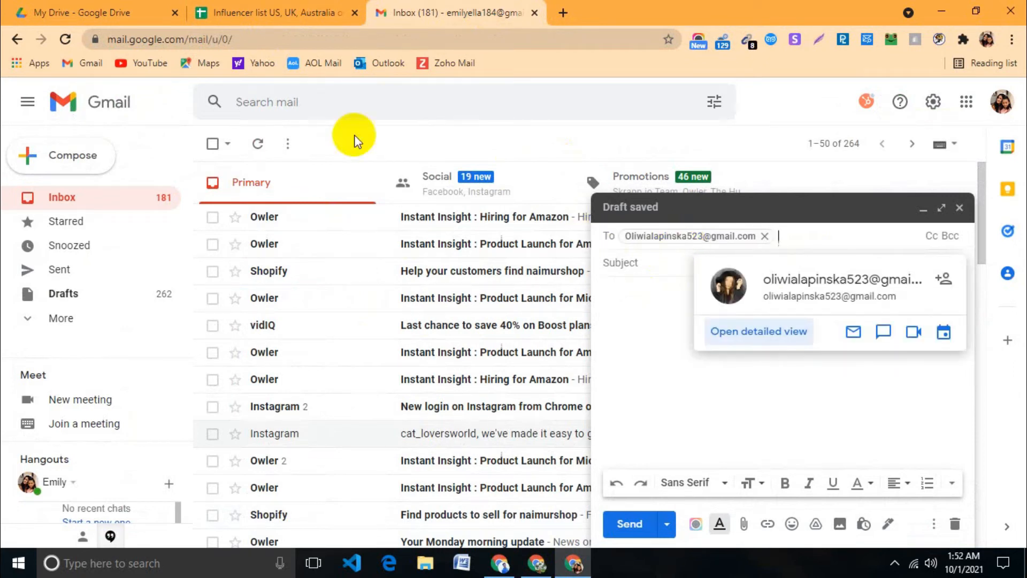
click(303, 12)
click(297, 315)
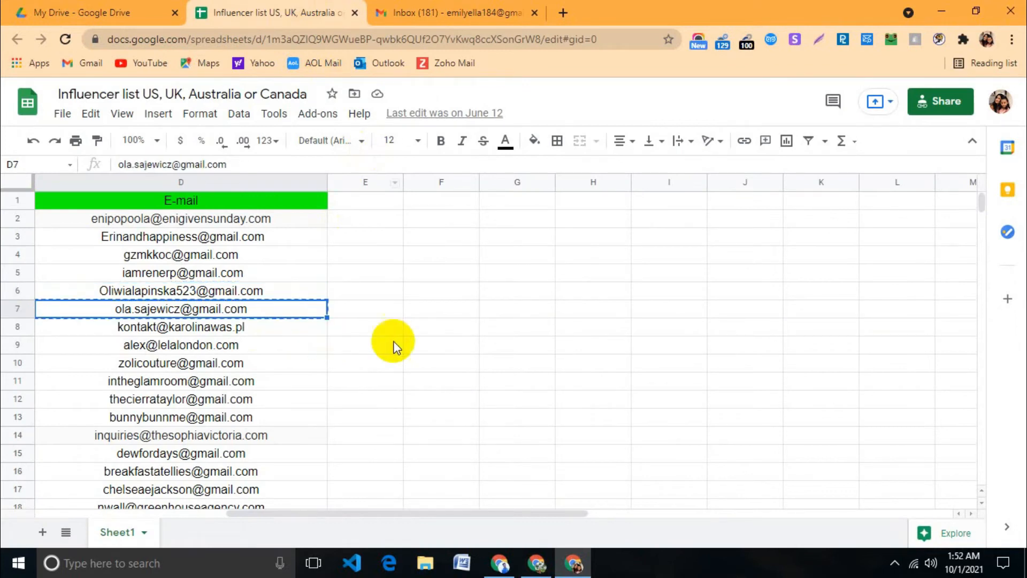
click(471, 11)
click(764, 238)
key(ctrl+v)
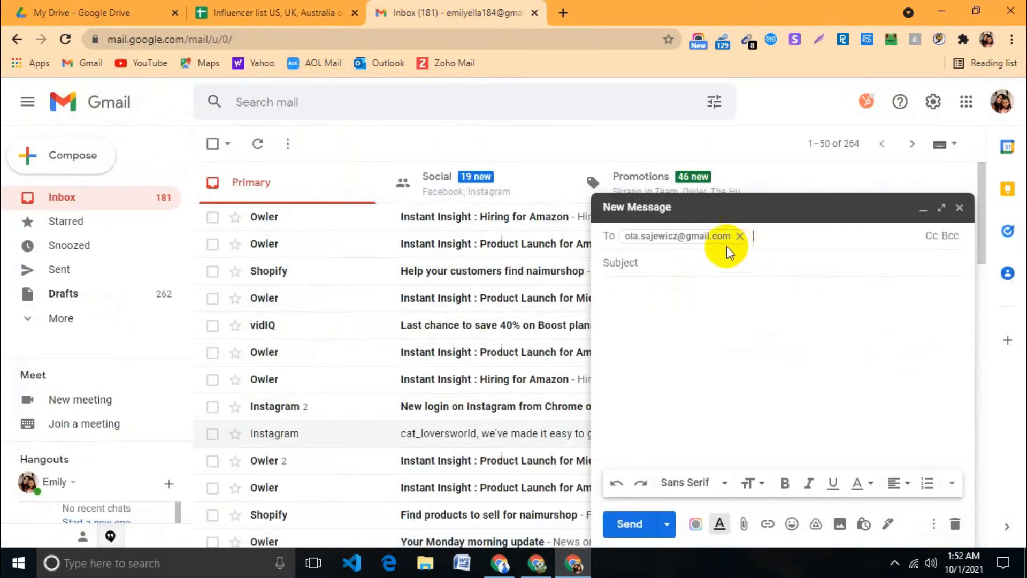
Step: Select the D8 address and remove the previous recipient from the draft
click(277, 12)
click(313, 330)
click(455, 12)
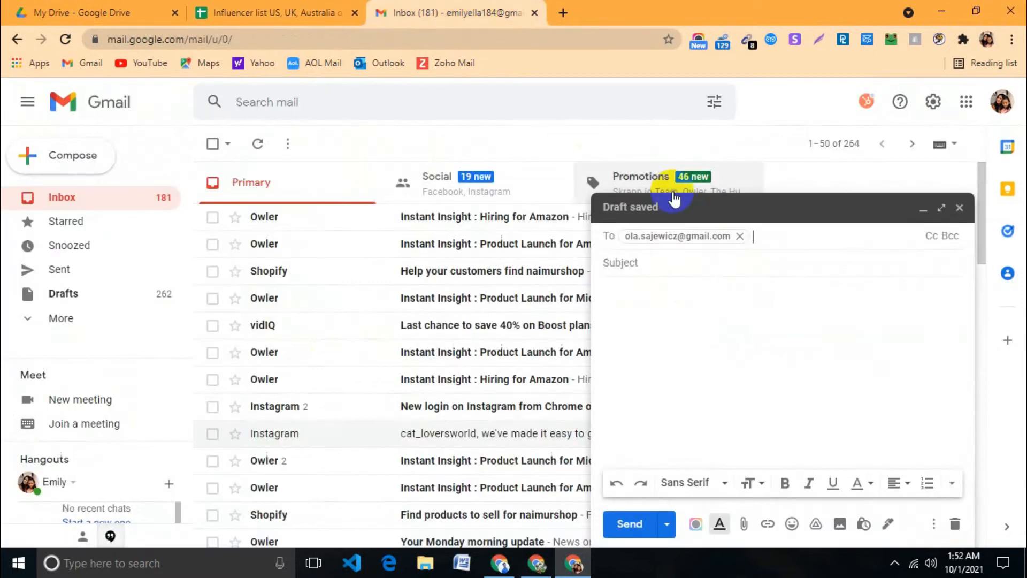
click(741, 236)
Step: Paste the D8 address as recipient, send it with subject 'hi', and view Sent mail
key(ctrl+v)
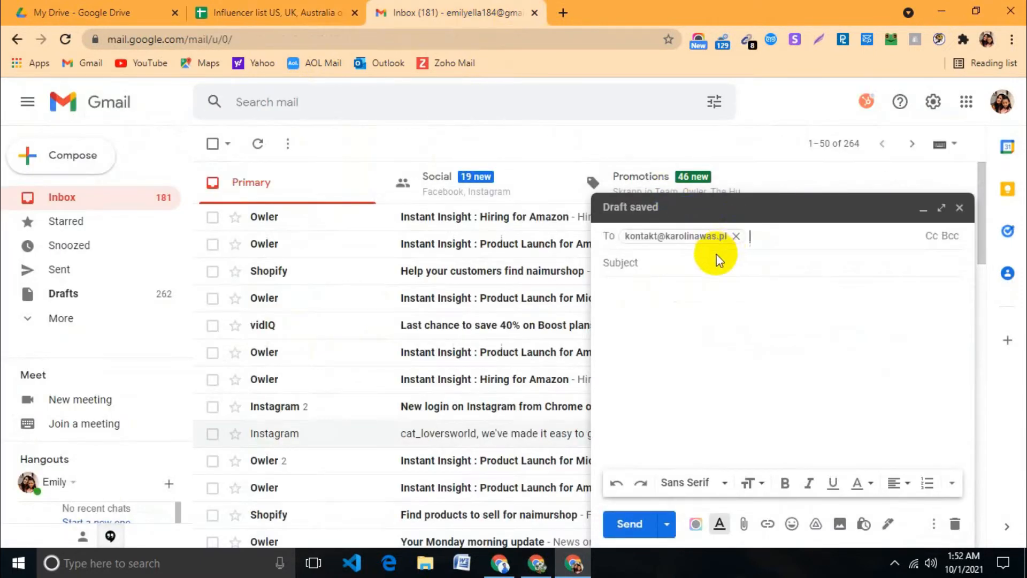
mouse_move(710, 238)
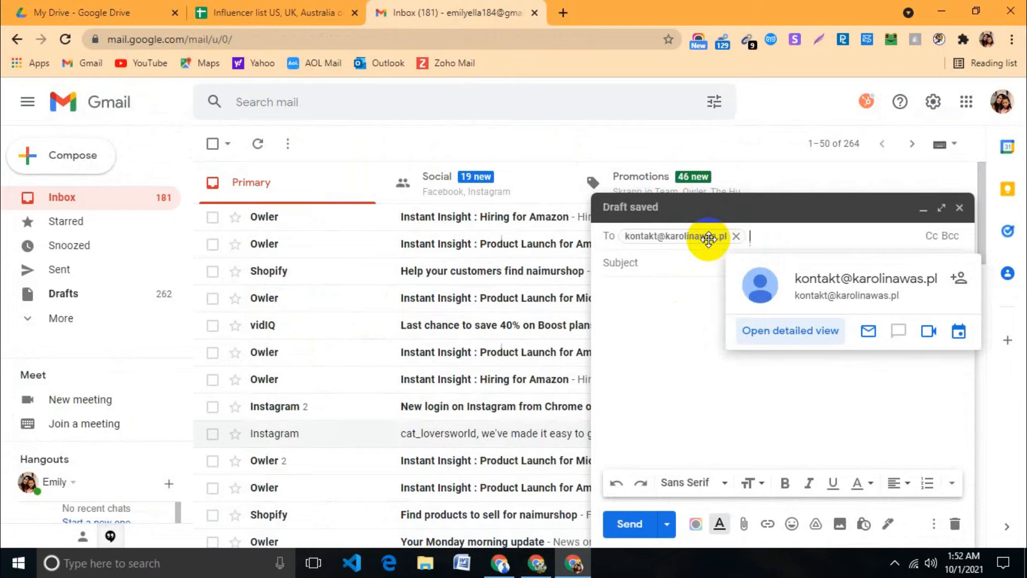
click(647, 263)
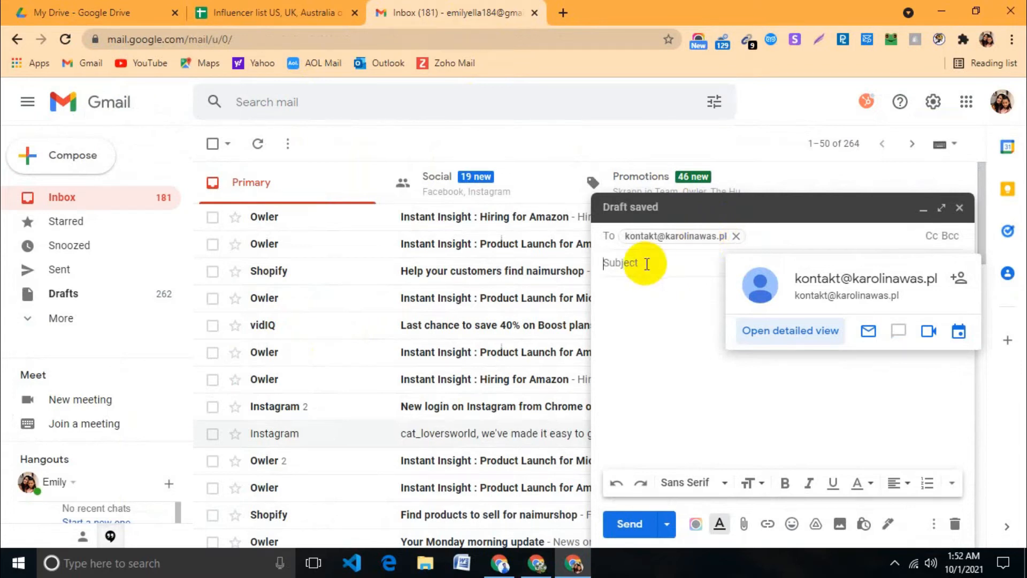
text(hi)
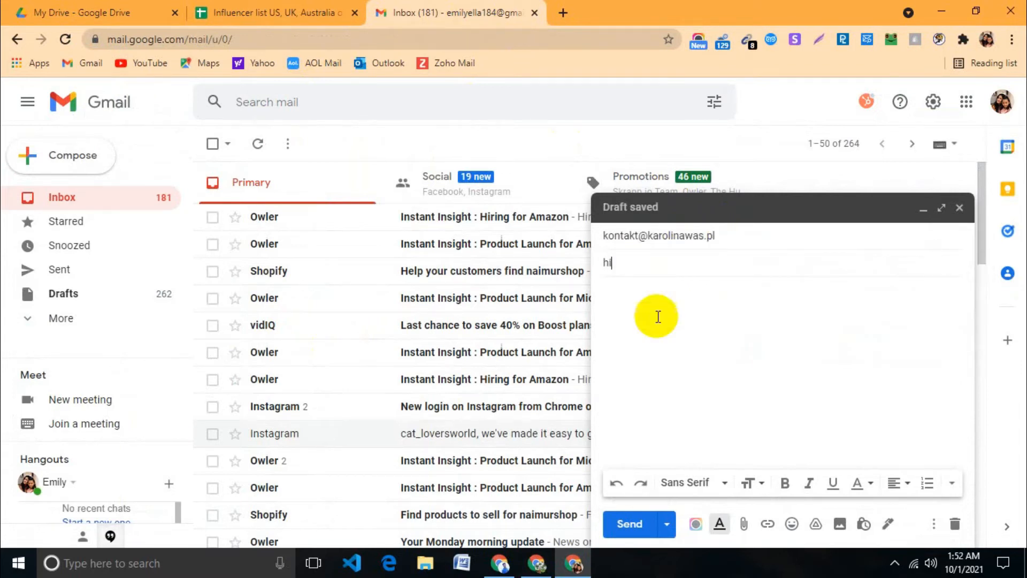
click(630, 524)
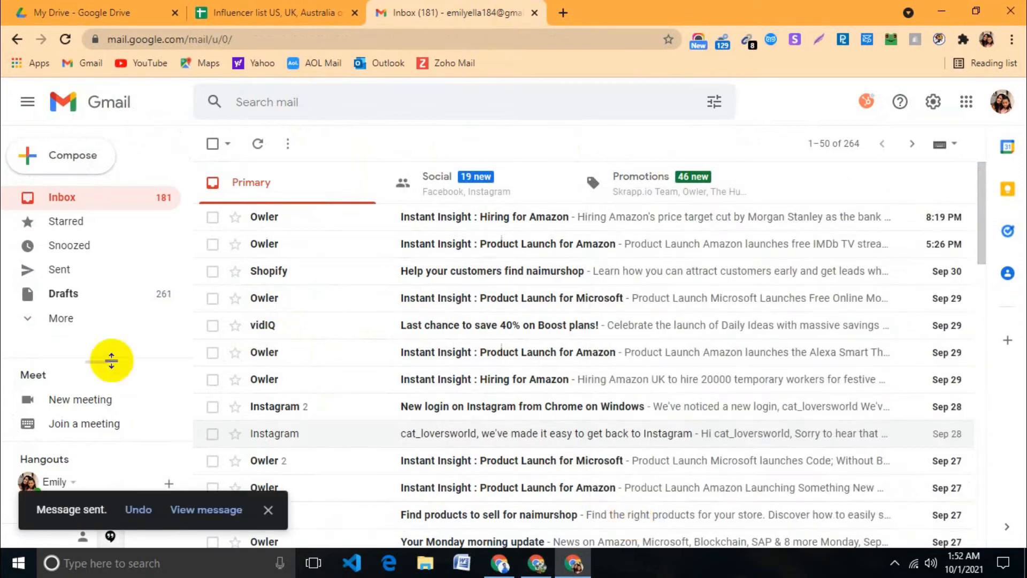
click(106, 270)
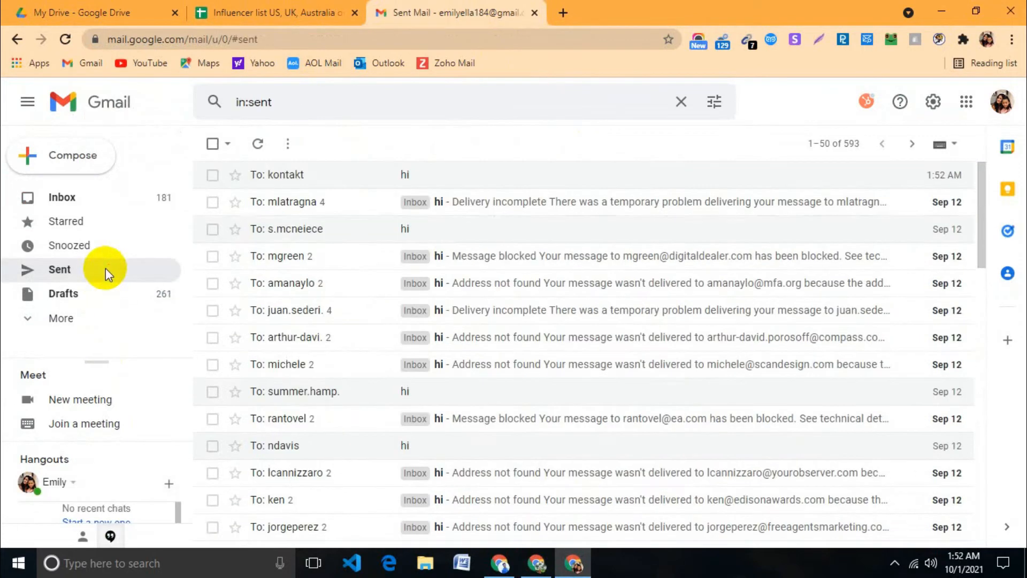
Step: Read an earlier 'hi' send's Delivery incomplete notice from the Sent list
click(270, 12)
click(455, 12)
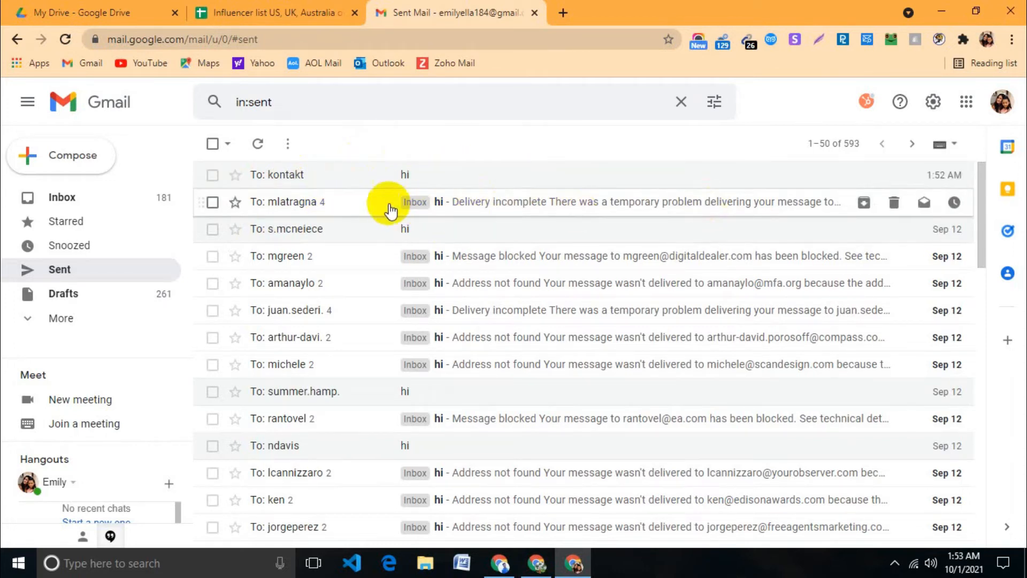
click(441, 204)
scroll(535, 332, down, 1)
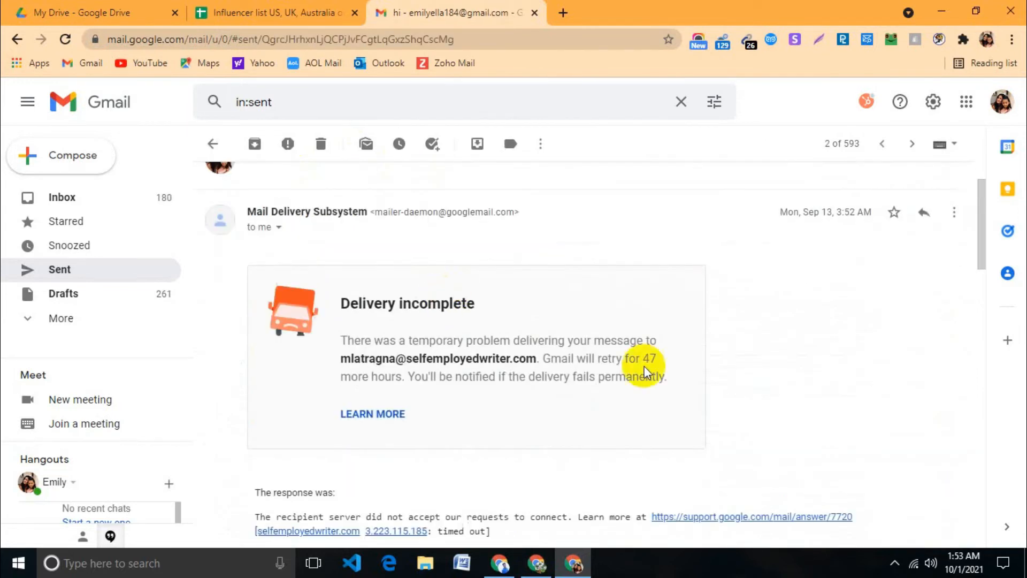
triple_click(353, 298)
click(477, 306)
drag(428, 307, 345, 307)
drag(482, 308, 343, 306)
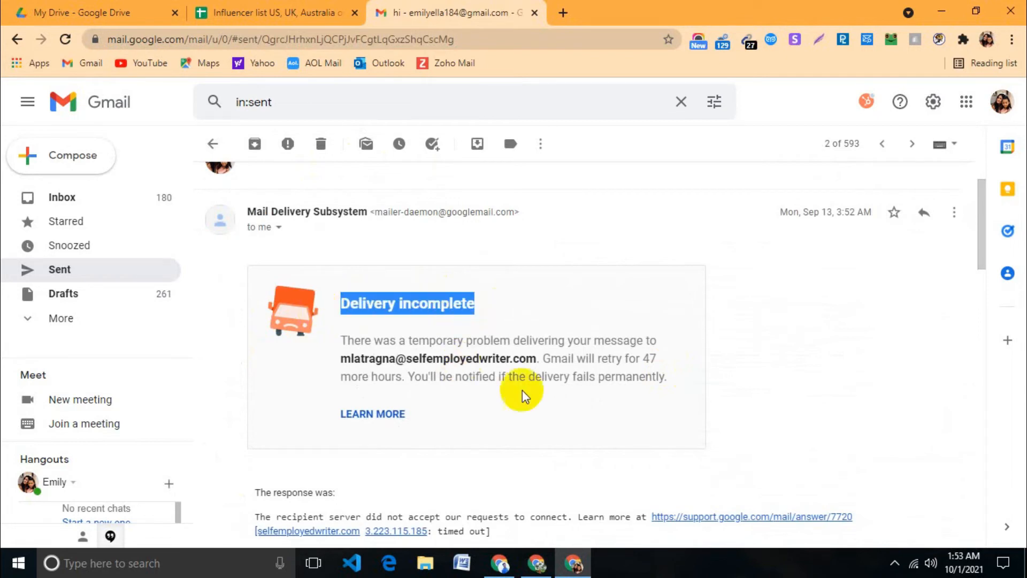
scroll(521, 389, down, 1)
scroll(513, 378, up, 2)
click(212, 144)
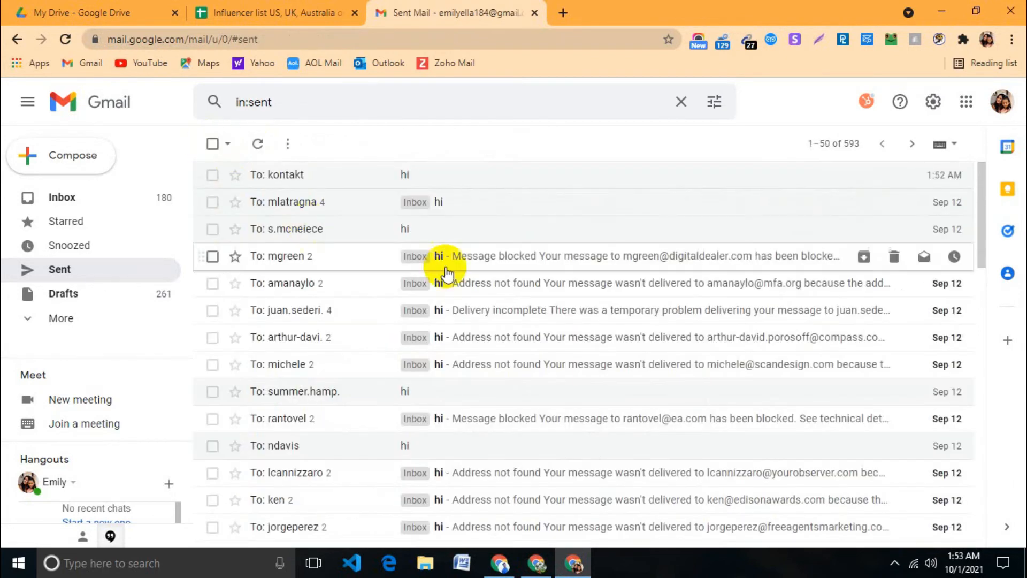
Step: Open the newest 'hi' message to check it, then return to the spreadsheet
click(408, 177)
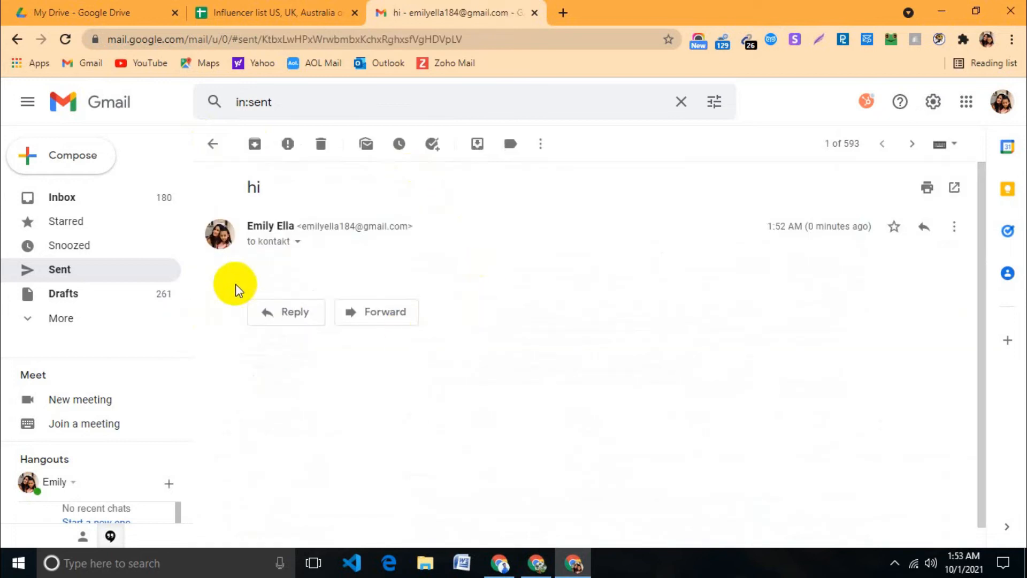
click(212, 143)
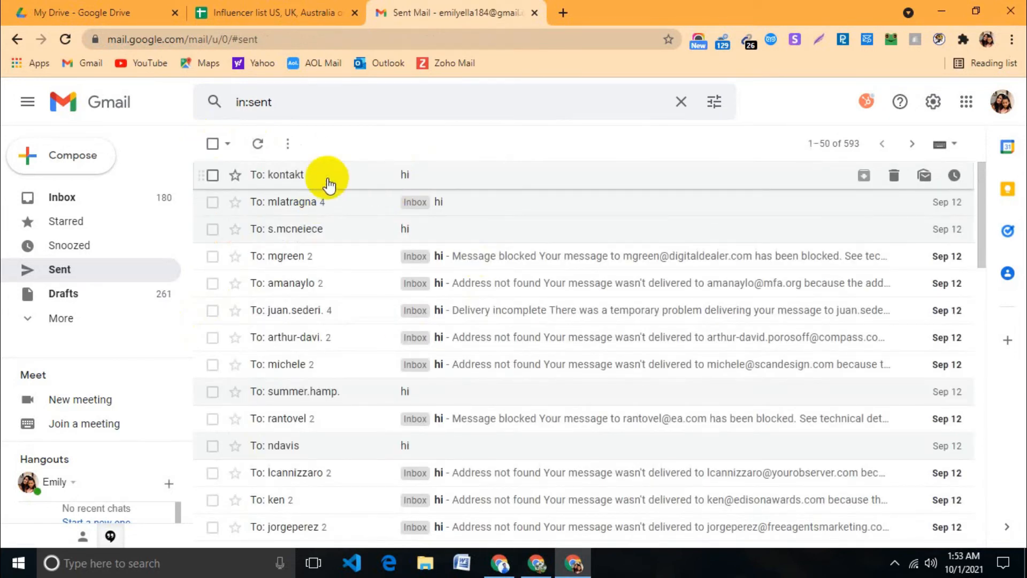
click(266, 12)
Step: Select cell D9, then compose a new message and type the recipient's address
click(299, 339)
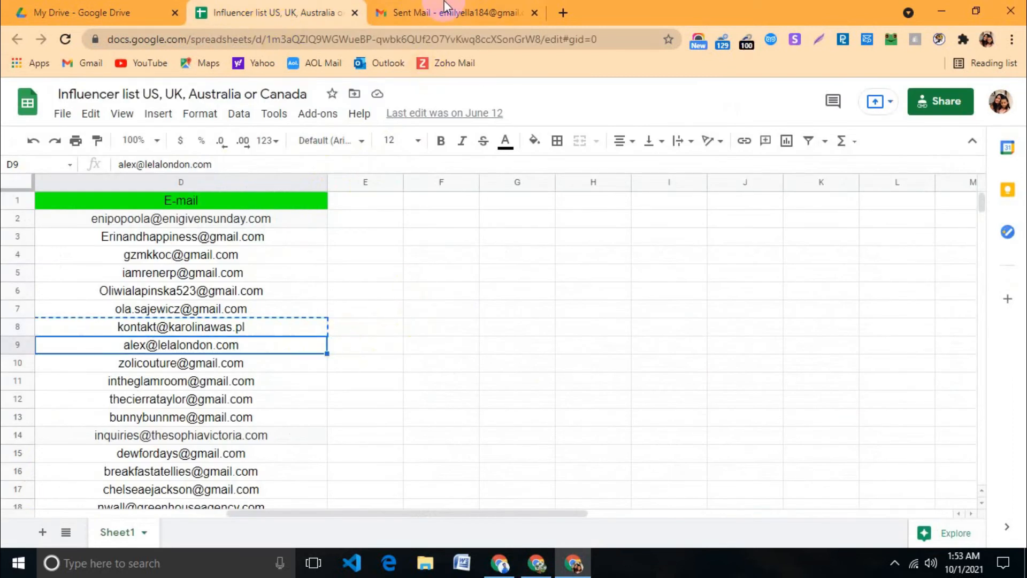
click(436, 11)
click(48, 154)
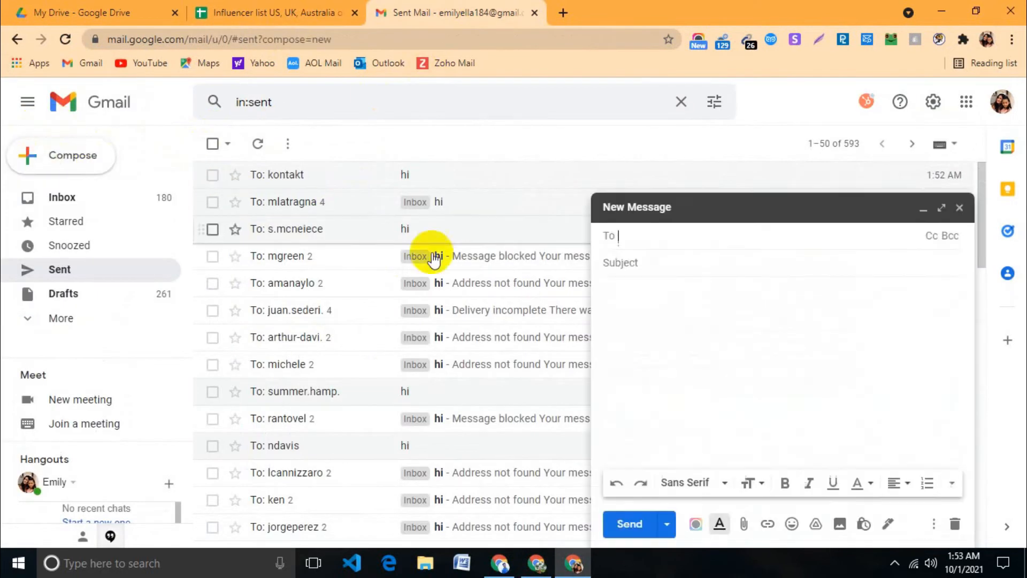
click(638, 235)
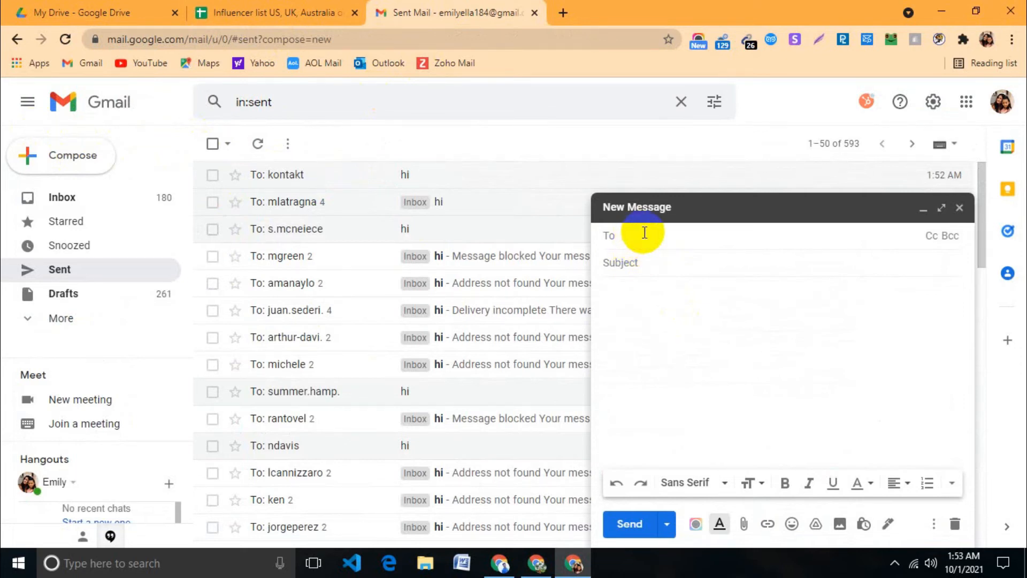
text(nai)
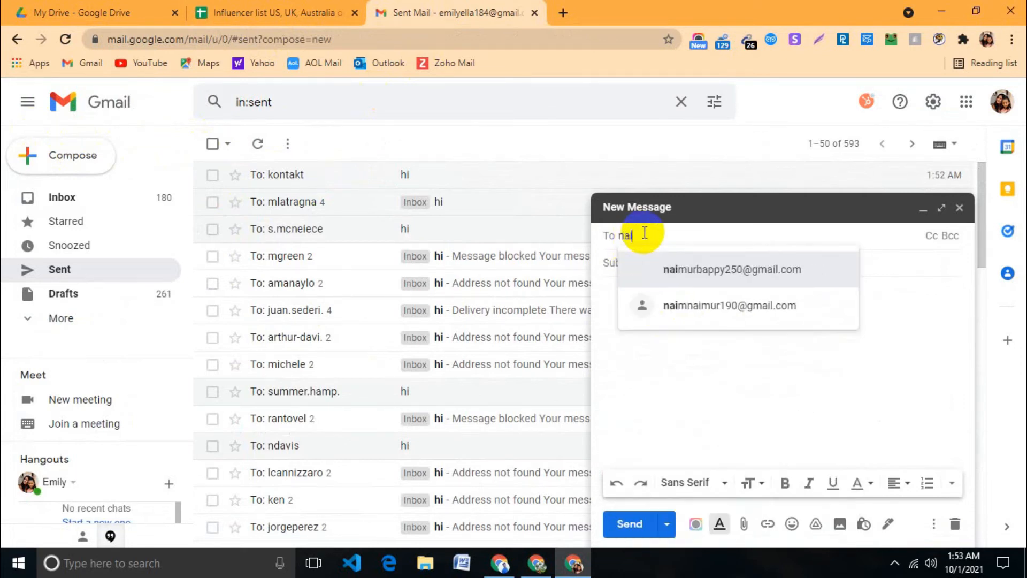
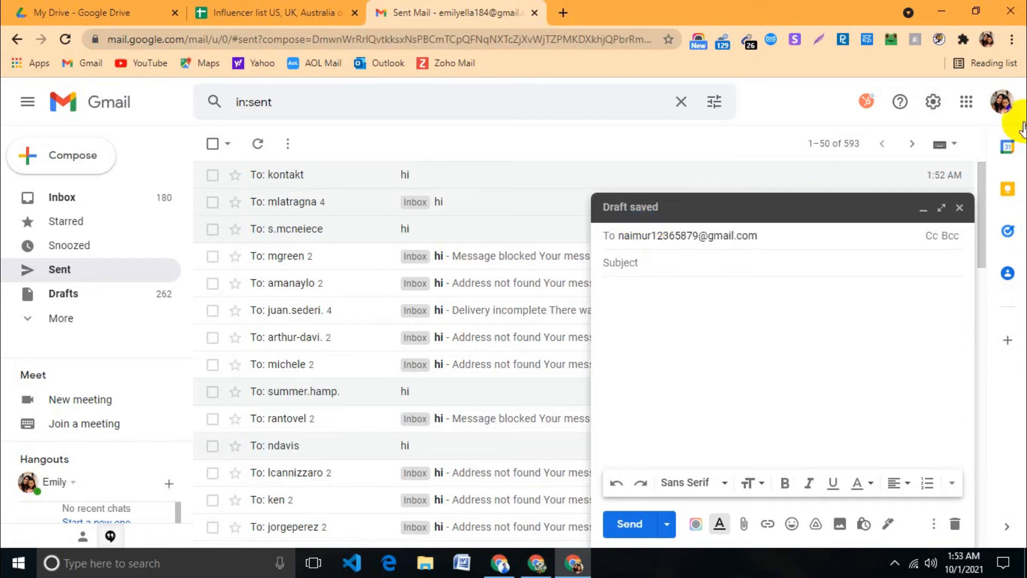
Step: Confirm the recipient via its contact card and send the 'hi' message
click(607, 262)
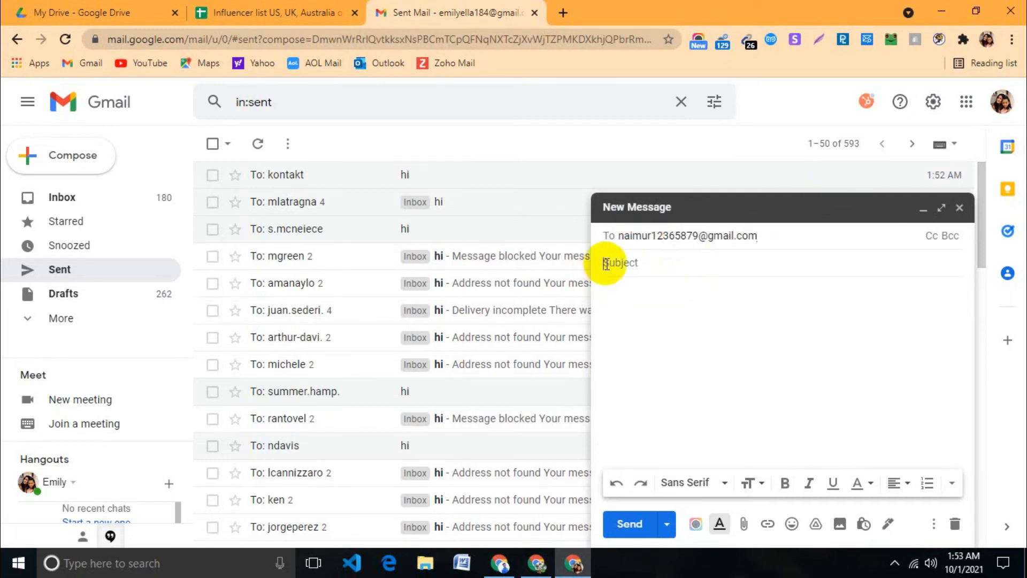
click(689, 236)
mouse_move(689, 235)
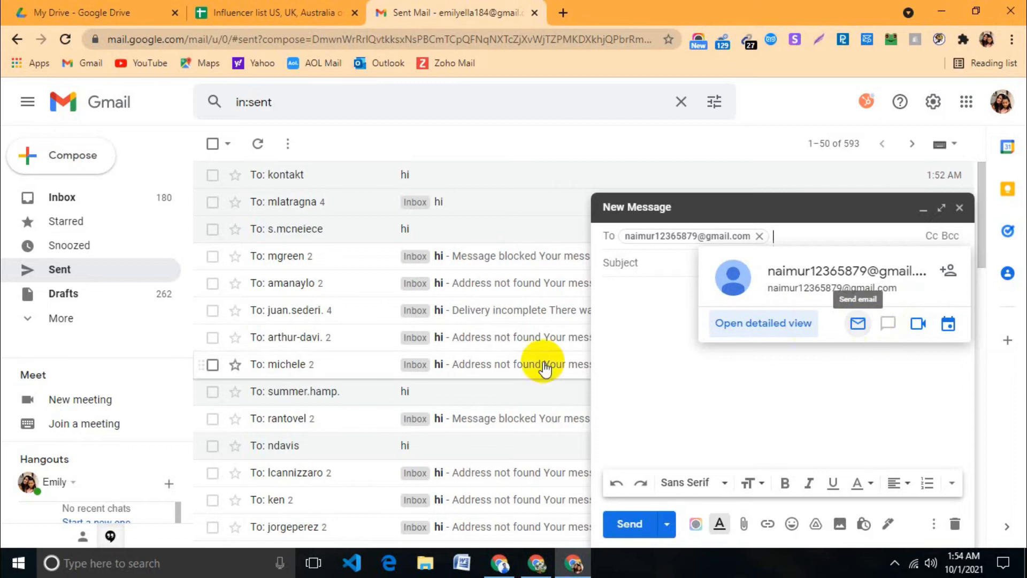
click(631, 264)
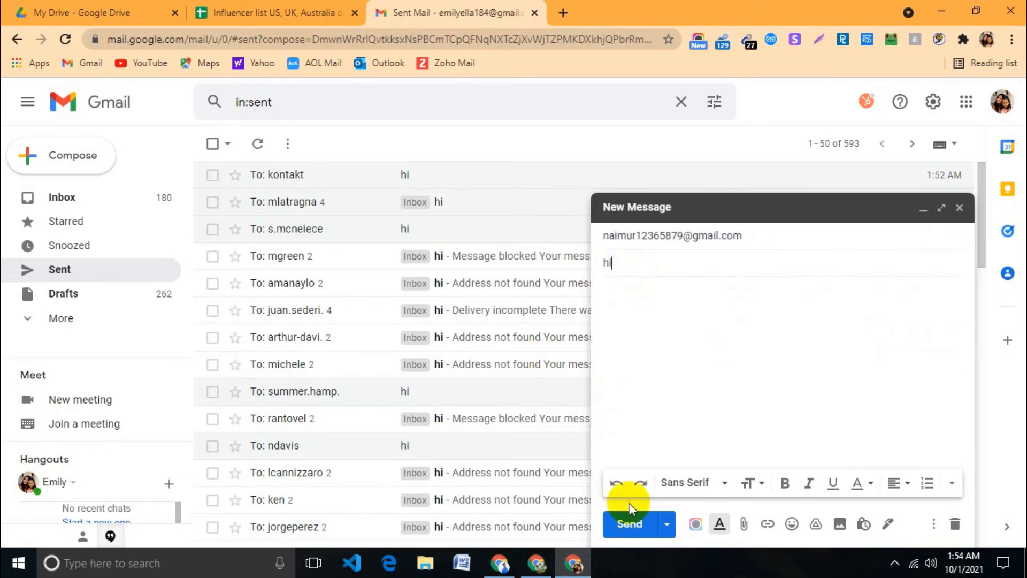
click(627, 523)
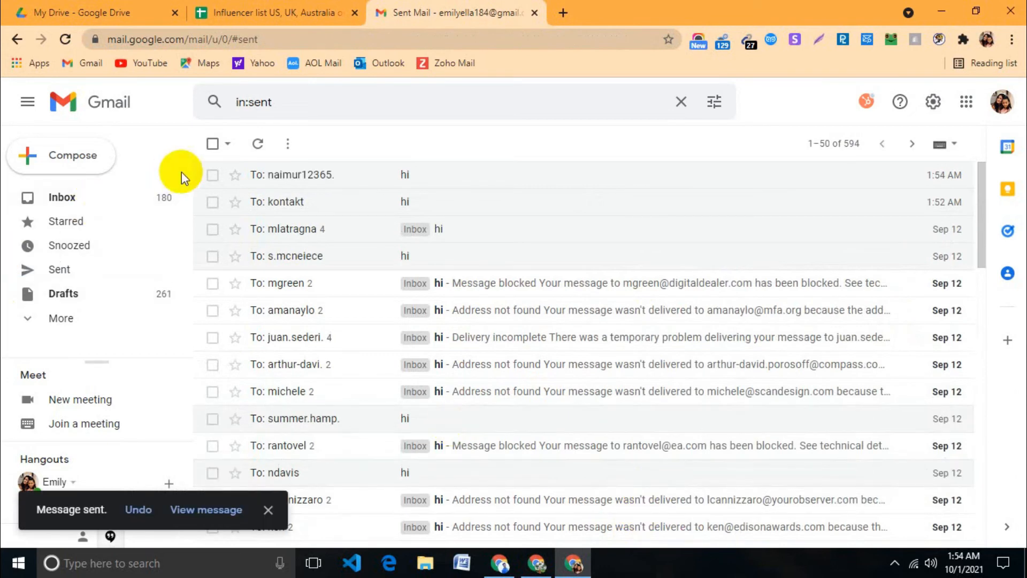
Step: Refresh the Sent list and open the 1:54 AM send to see its Address not found bounce
click(257, 145)
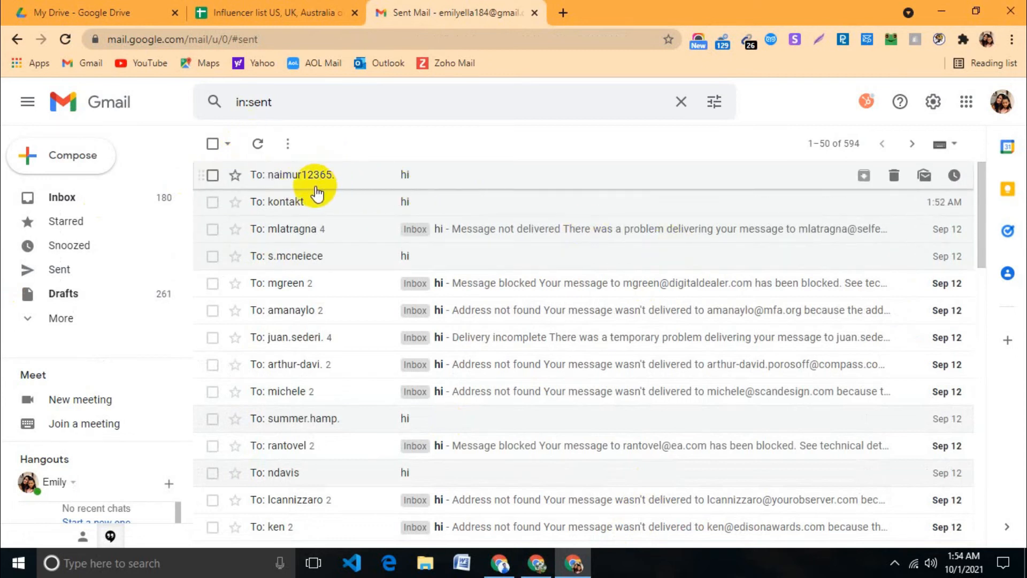
mouse_move(285, 202)
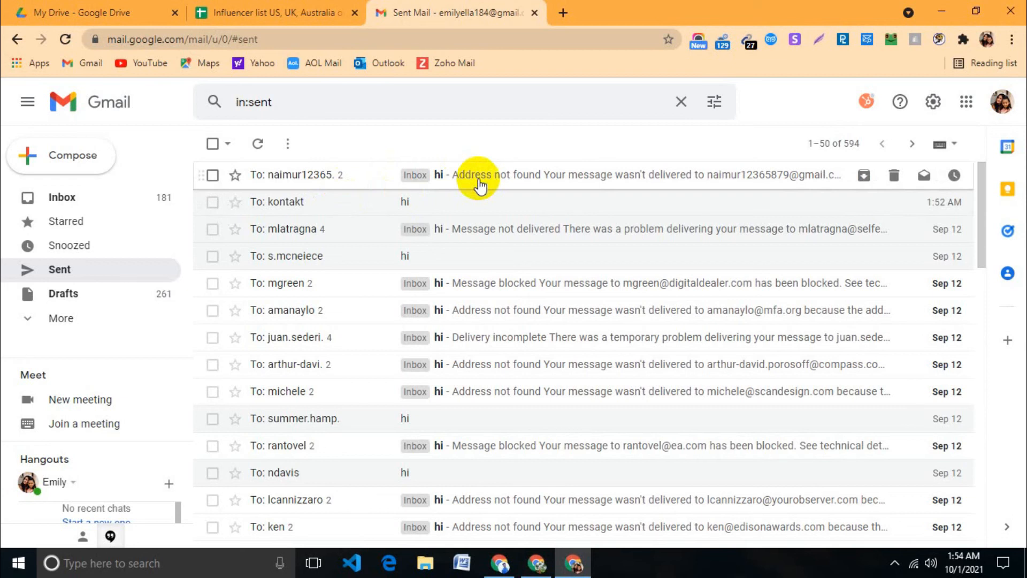
click(437, 175)
scroll(380, 396, down, 8)
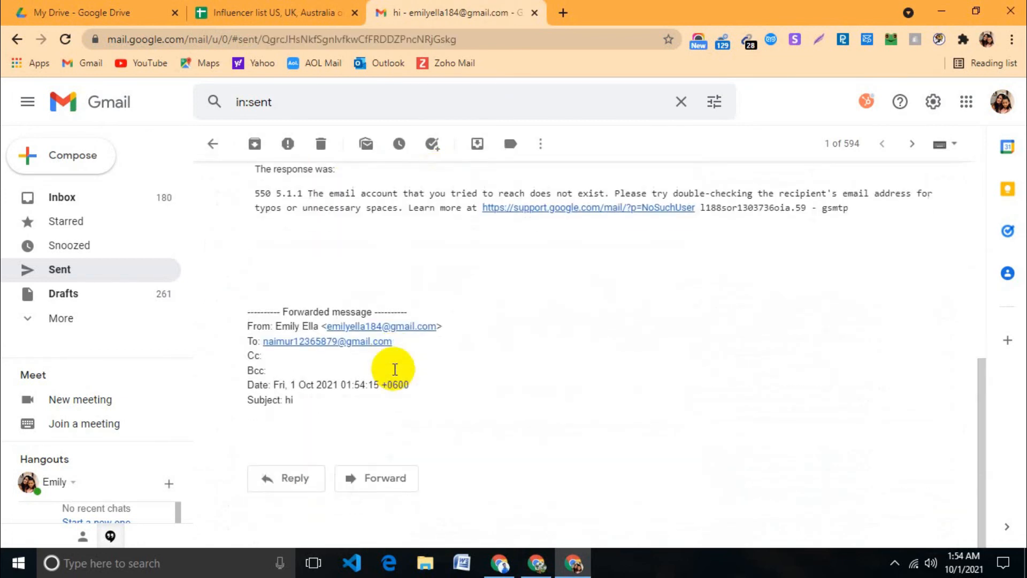
scroll(394, 372, up, 8)
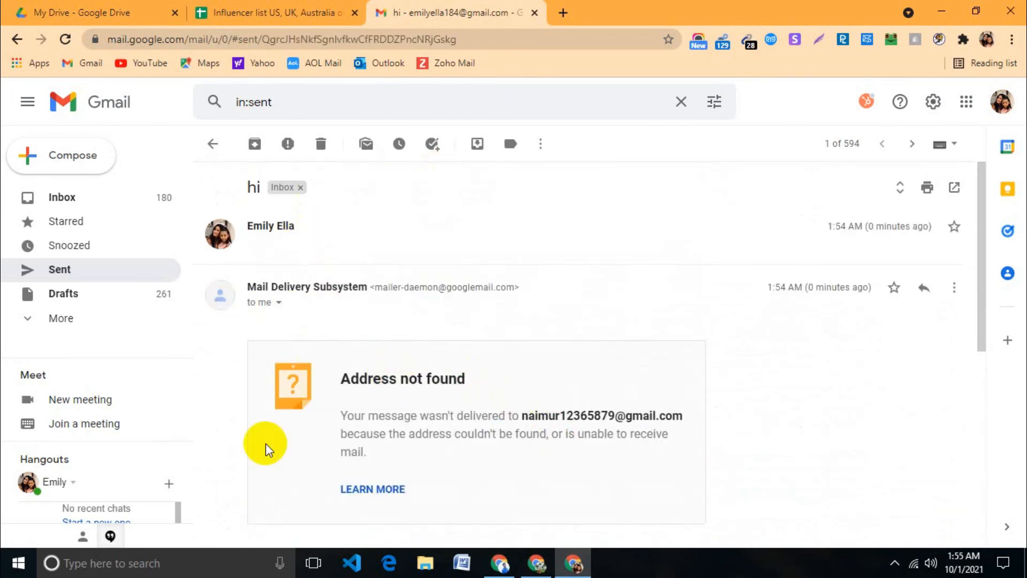
Step: Return to the Sent list, start a new message, and bring the spreadsheet forward
click(299, 12)
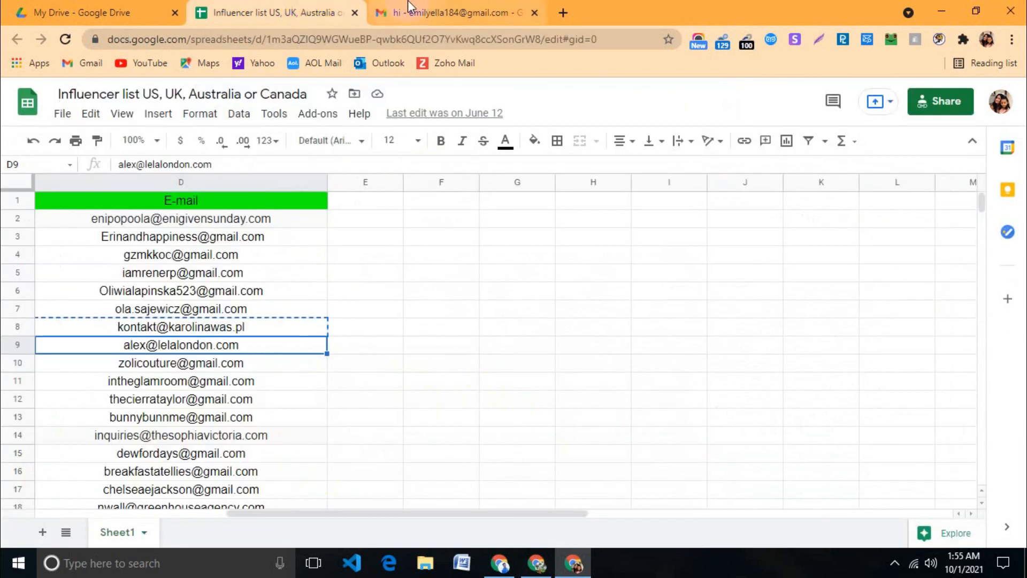
click(437, 15)
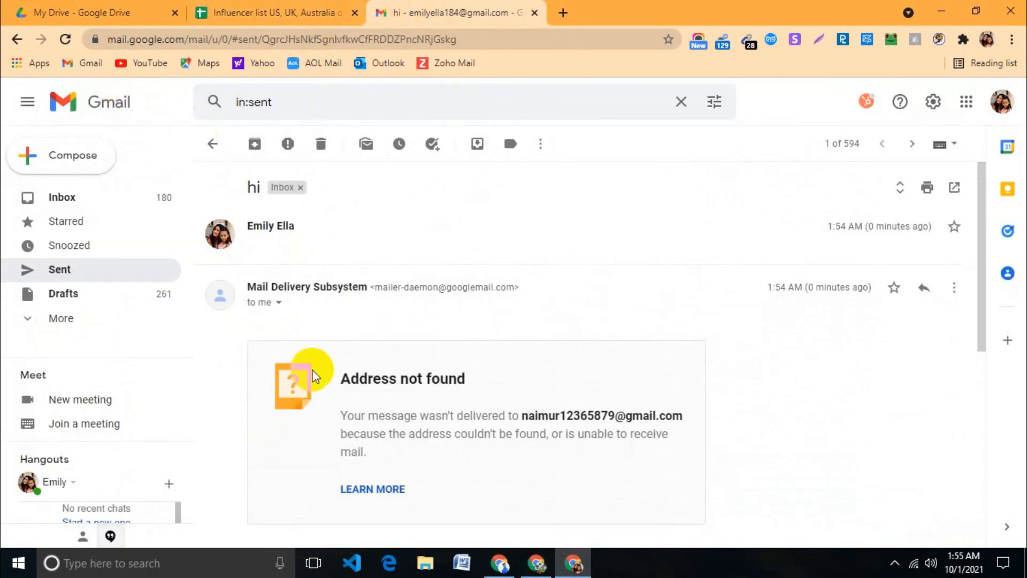
click(213, 143)
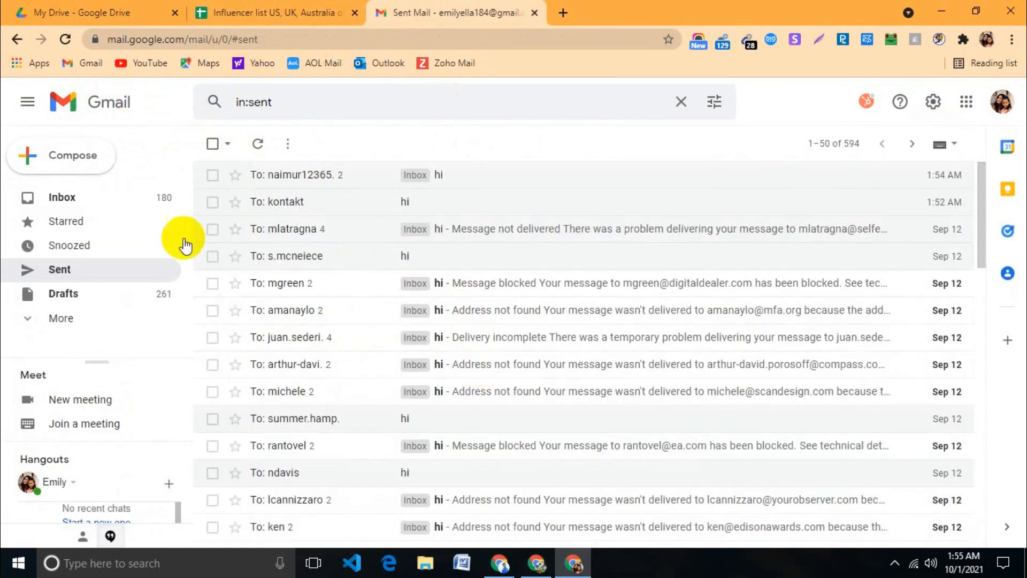
click(86, 174)
click(251, 12)
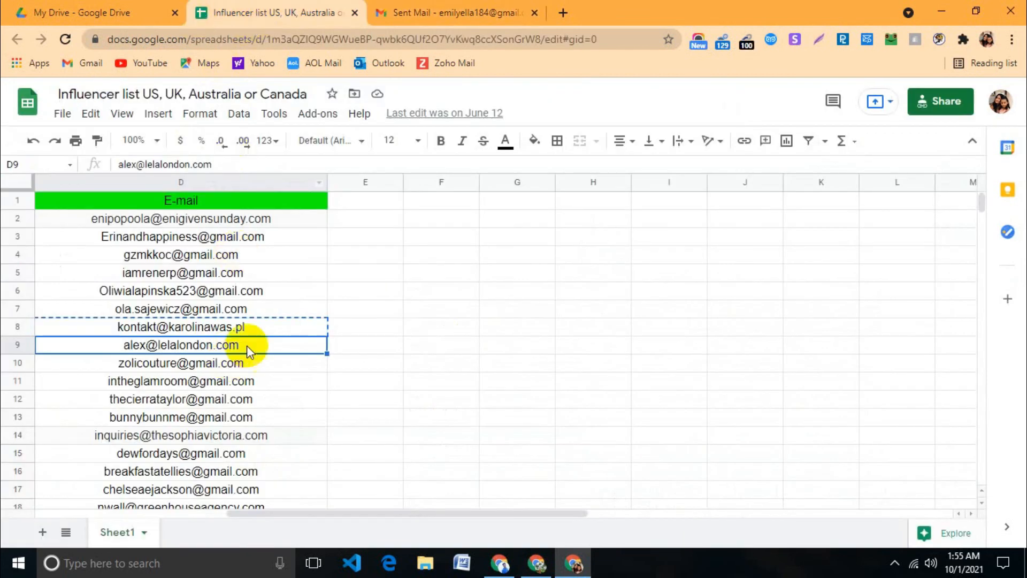
Step: Copy the D10 e-mail into the new message's To field, then return to the spreadsheet
click(278, 369)
key(ctrl+c)
click(428, 13)
key(ctrl+v)
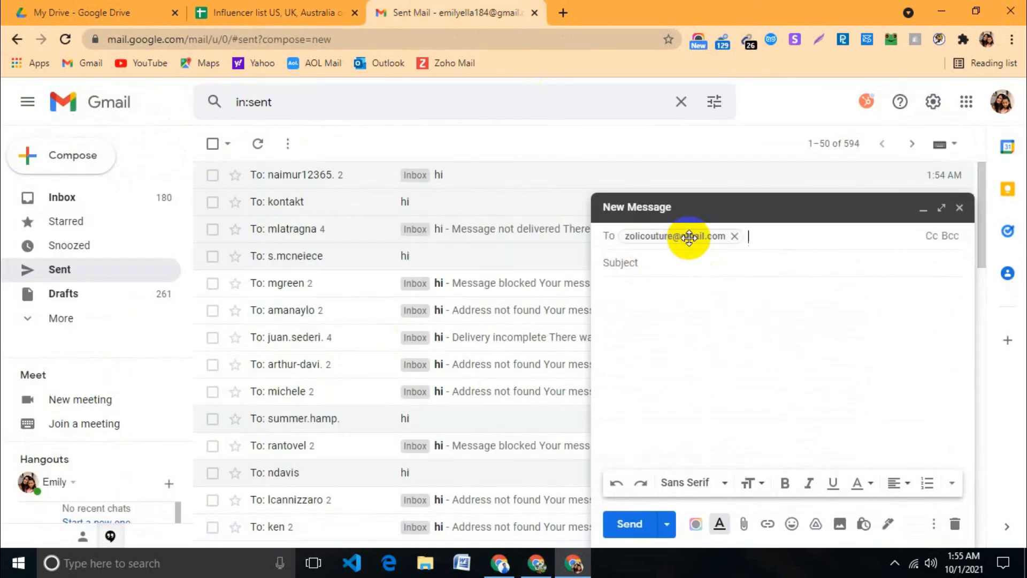
mouse_move(689, 237)
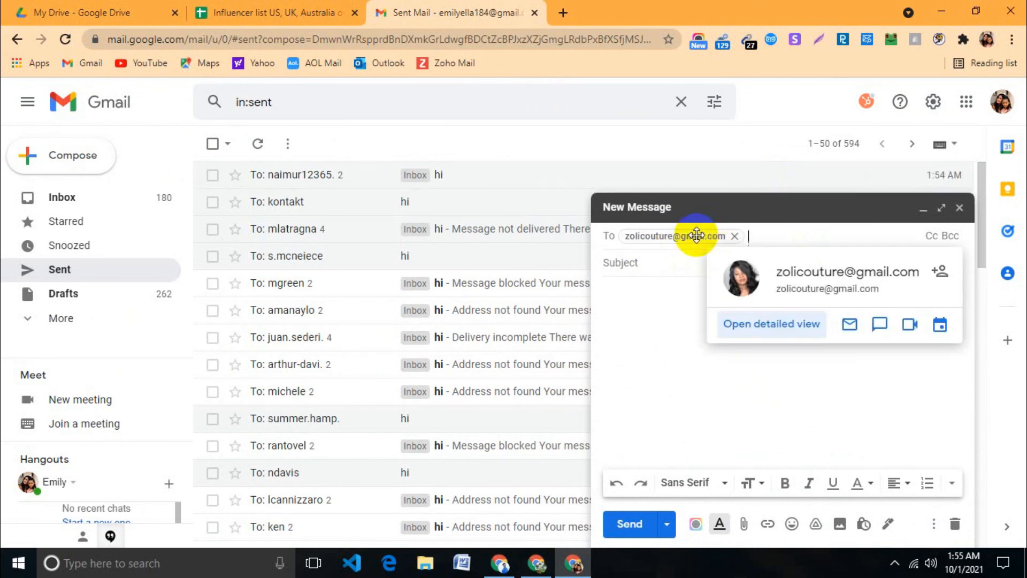
click(619, 263)
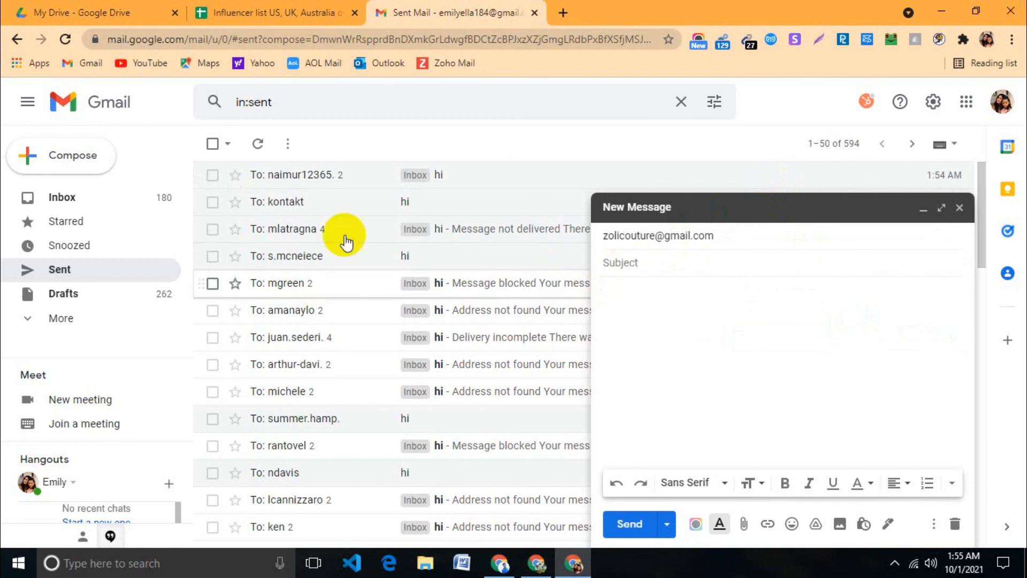
click(313, 8)
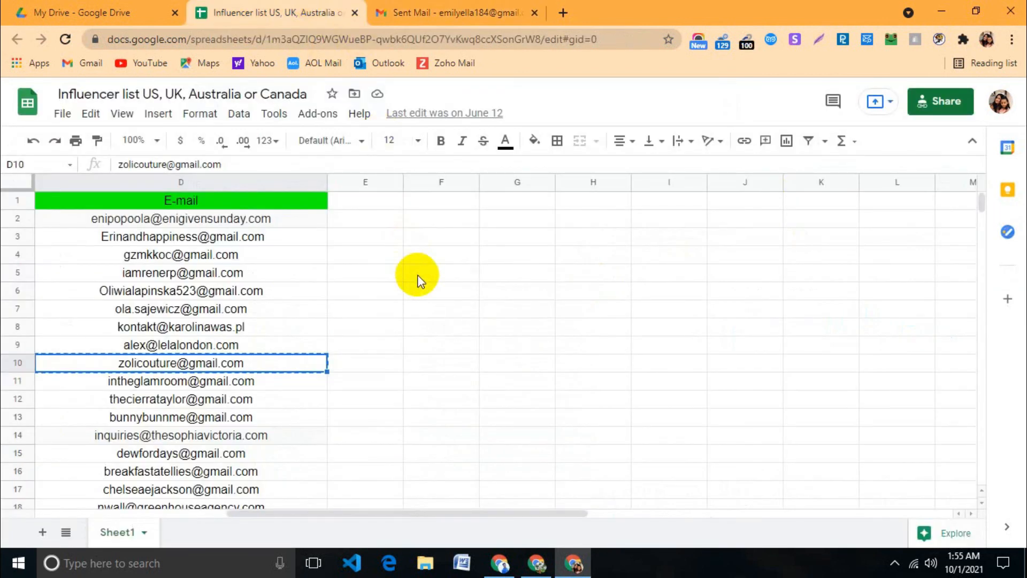